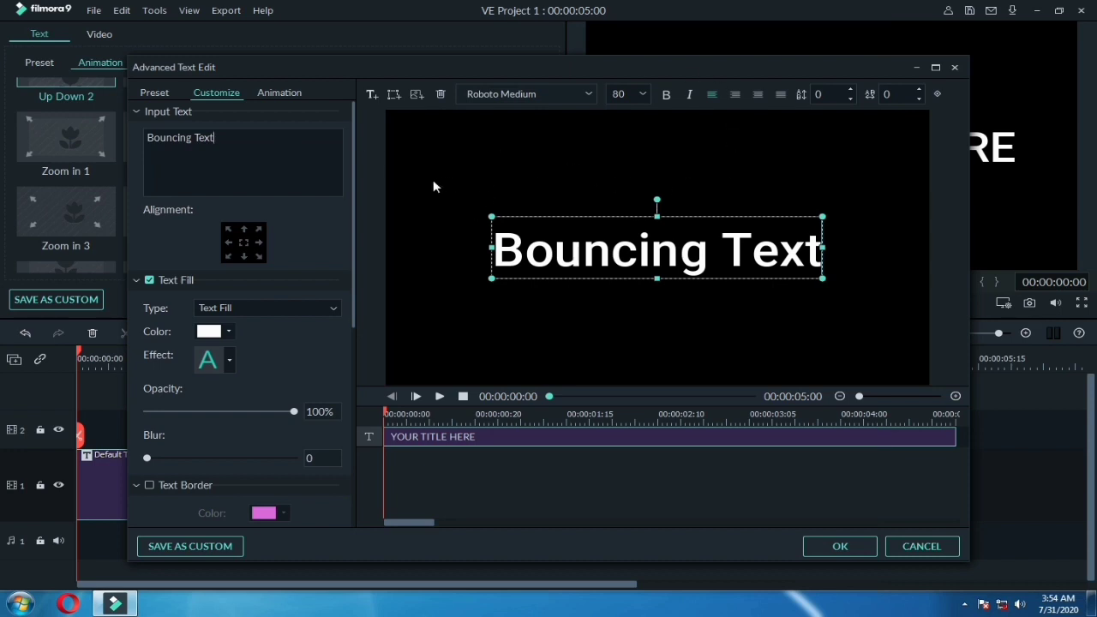
- Set the "Bouncing Text" title's font to Bauhaus 93 and its size to 90
click(587, 94)
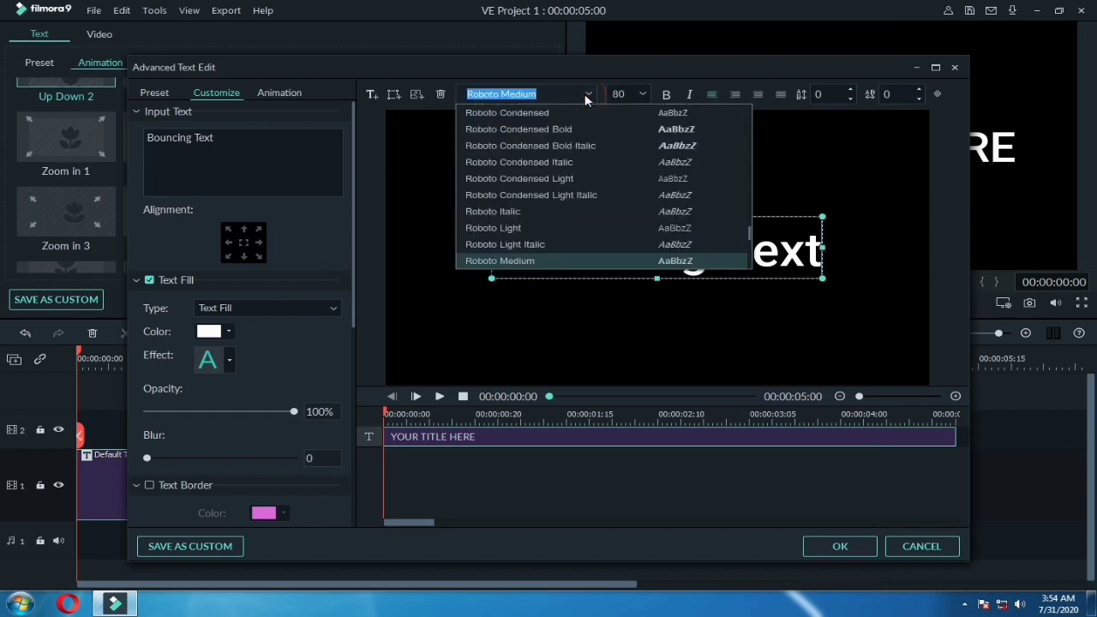
scroll(587, 120, up, 20)
scroll(579, 145, down, 4)
scroll(577, 168, down, 3)
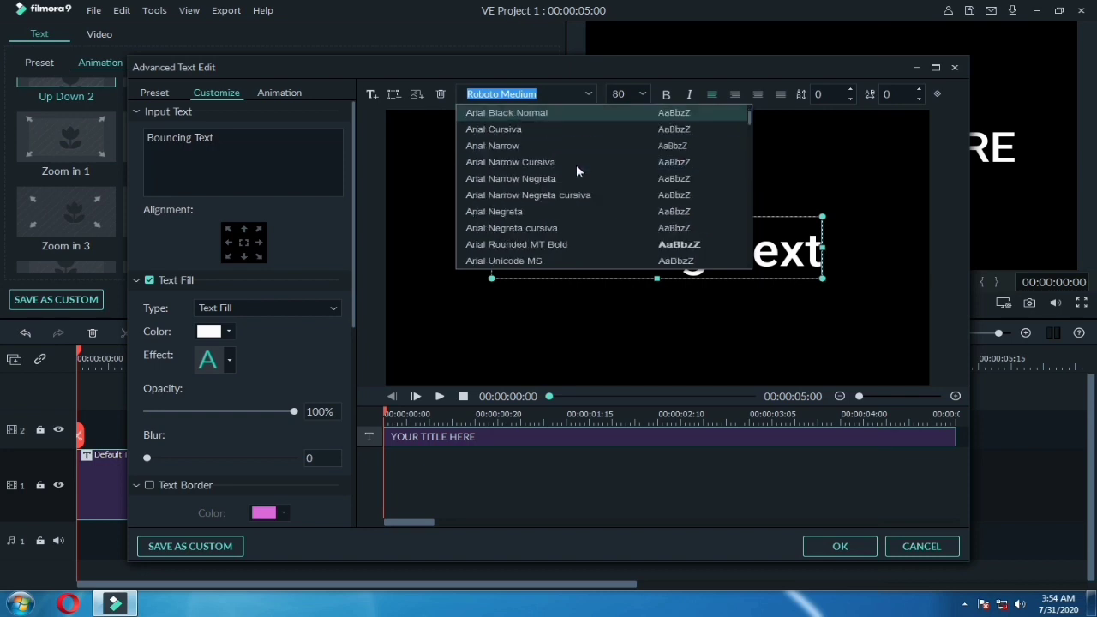
scroll(576, 165, down, 2)
click(517, 229)
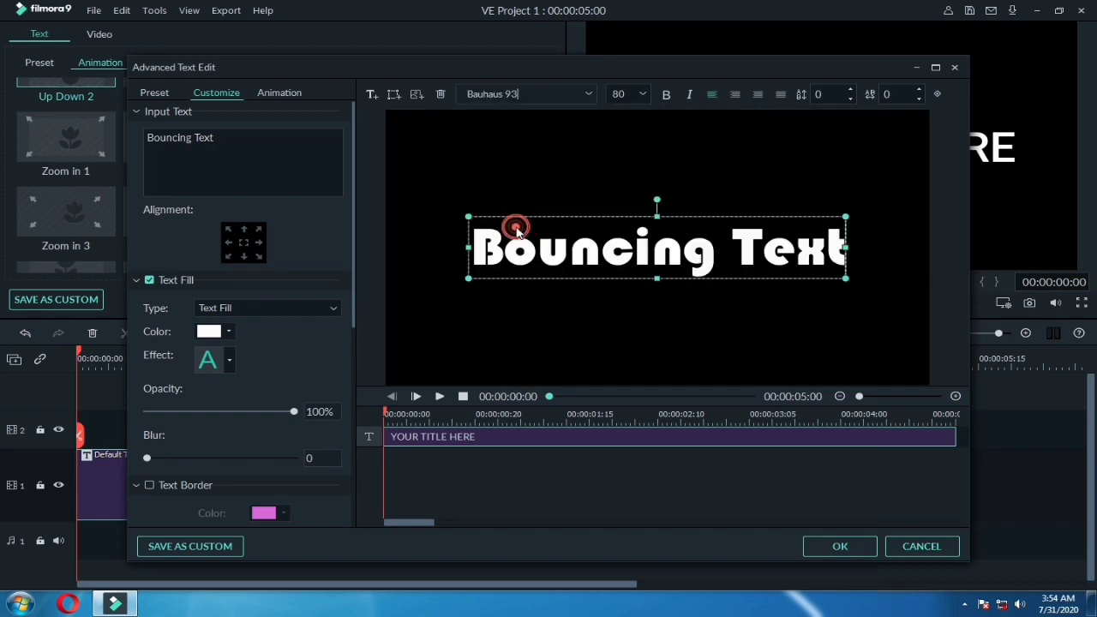
click(642, 94)
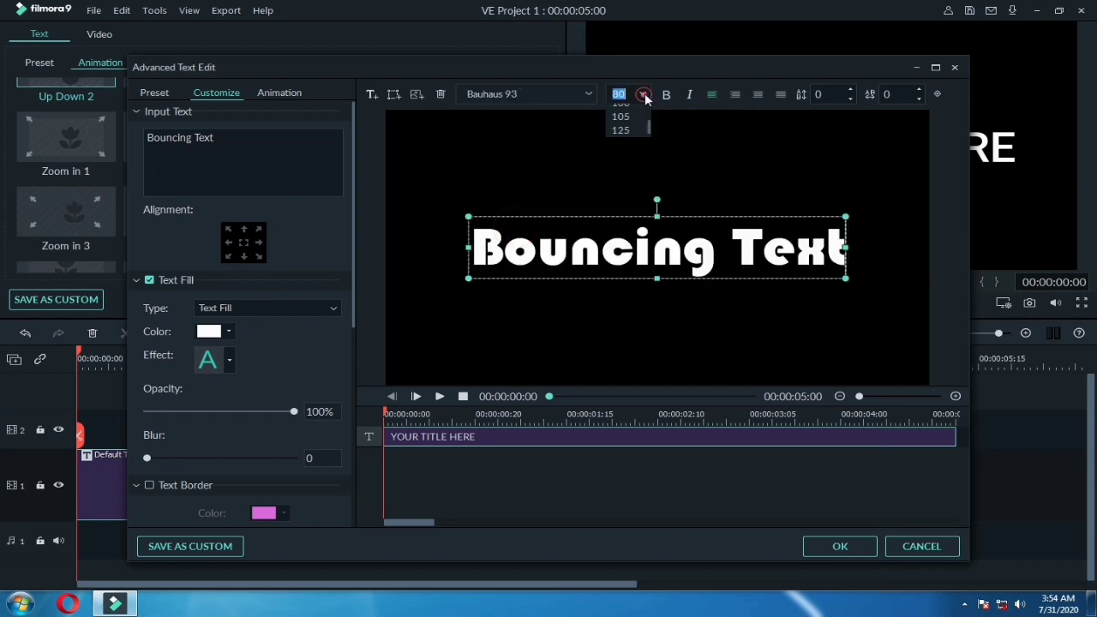
click(638, 123)
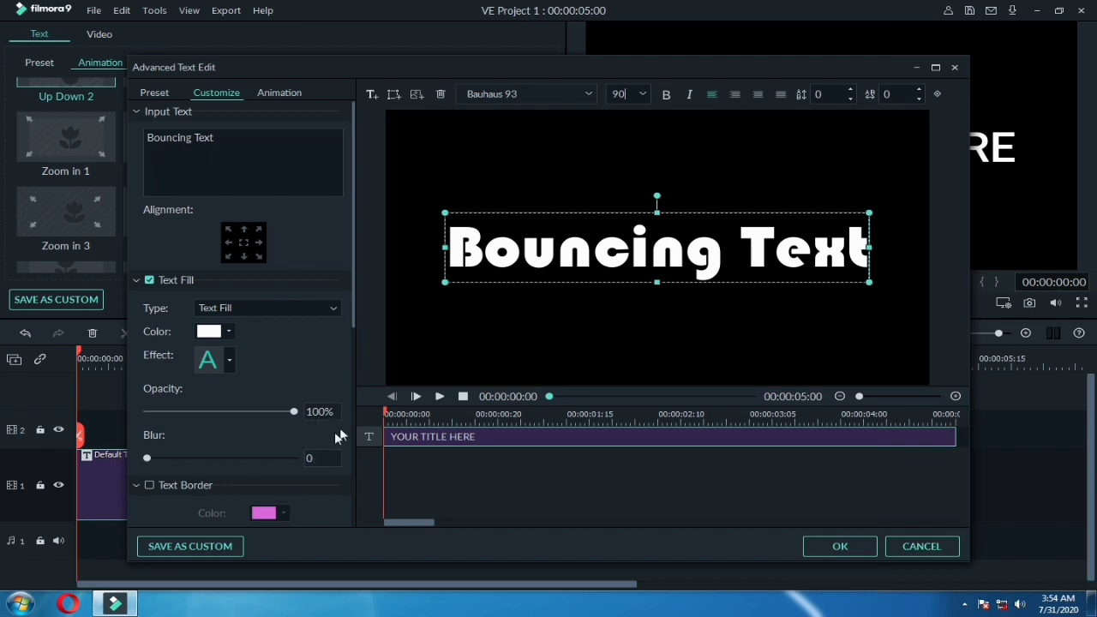
- Enable the text border on "Bouncing Text", set its opacity to 40%, and apply the advanced text edits
scroll(268, 339, down, 1)
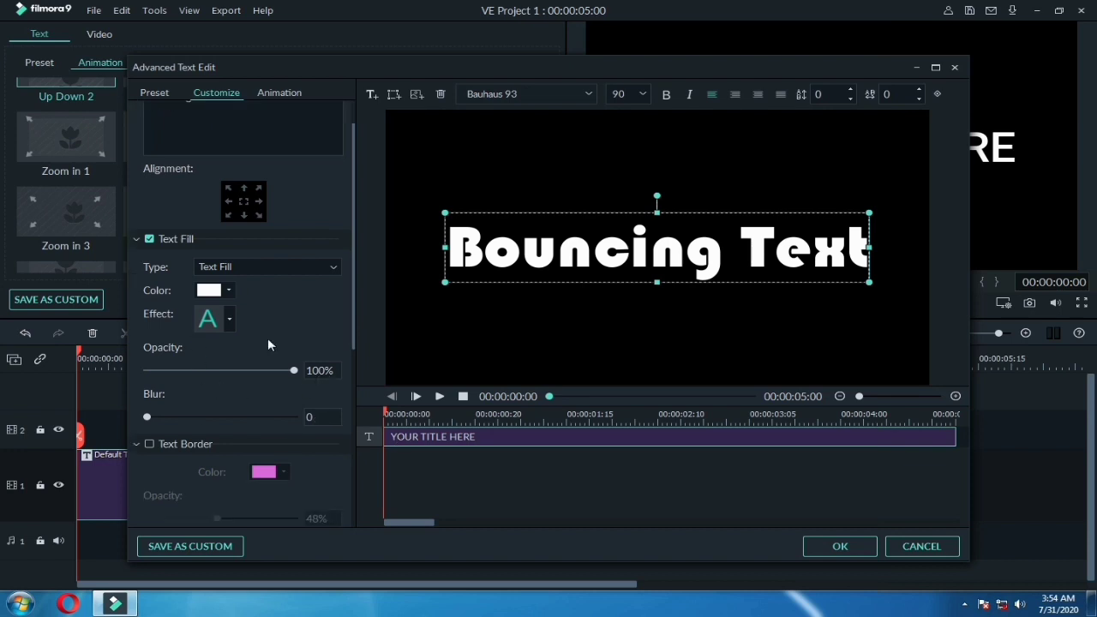
click(149, 445)
scroll(283, 444, down, 1)
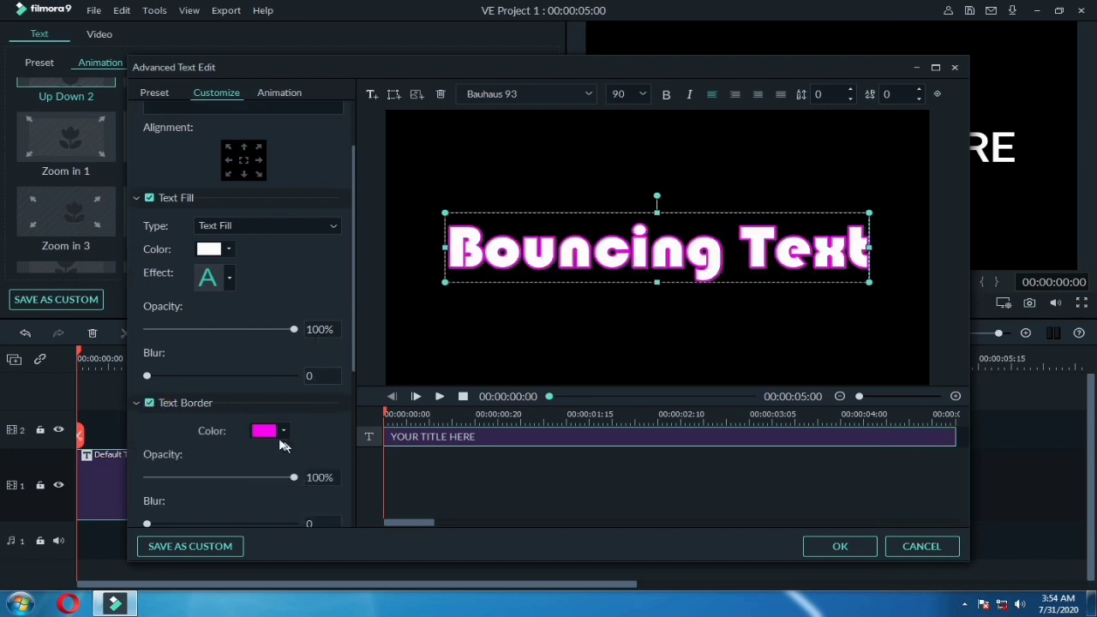
drag(294, 477, 215, 492)
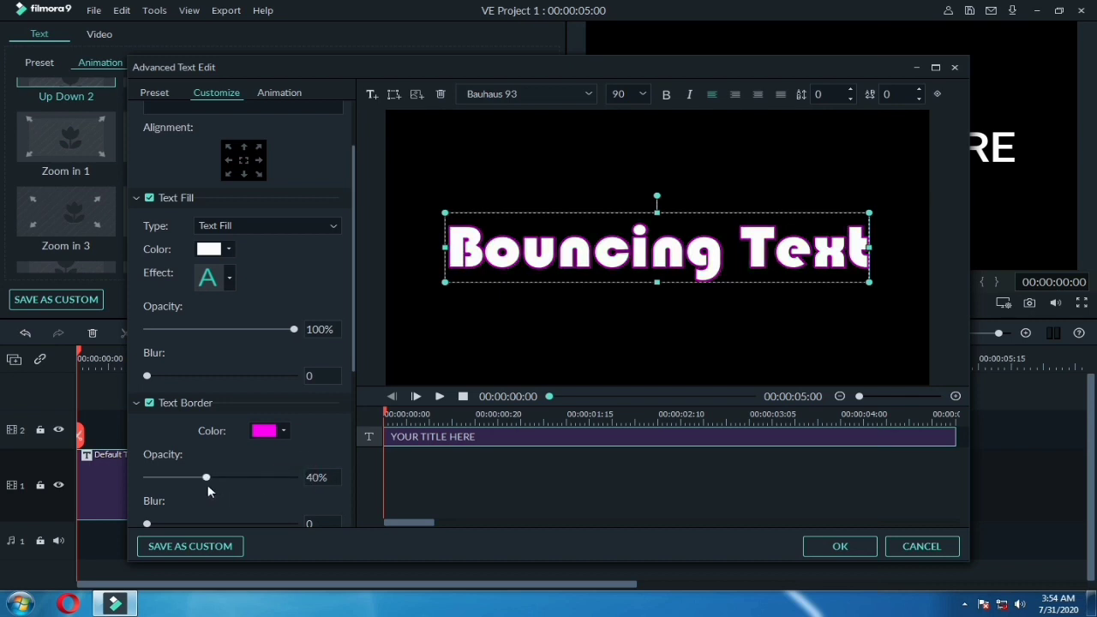
click(844, 551)
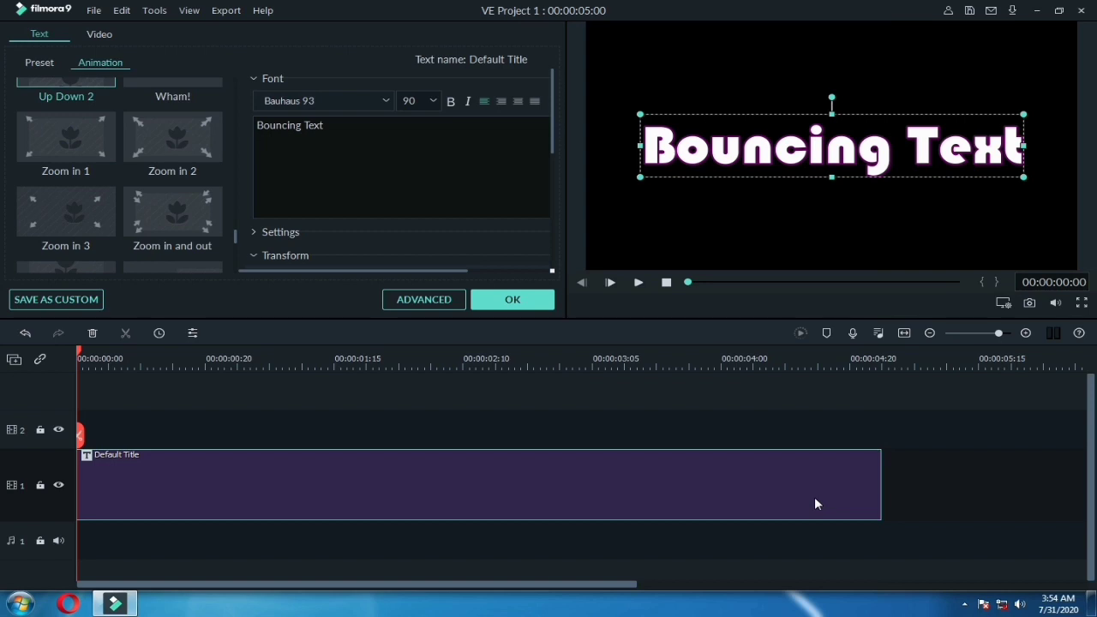
- Apply the Up Down 2 animation to the title, confirm the title settings, and play the clip
click(94, 82)
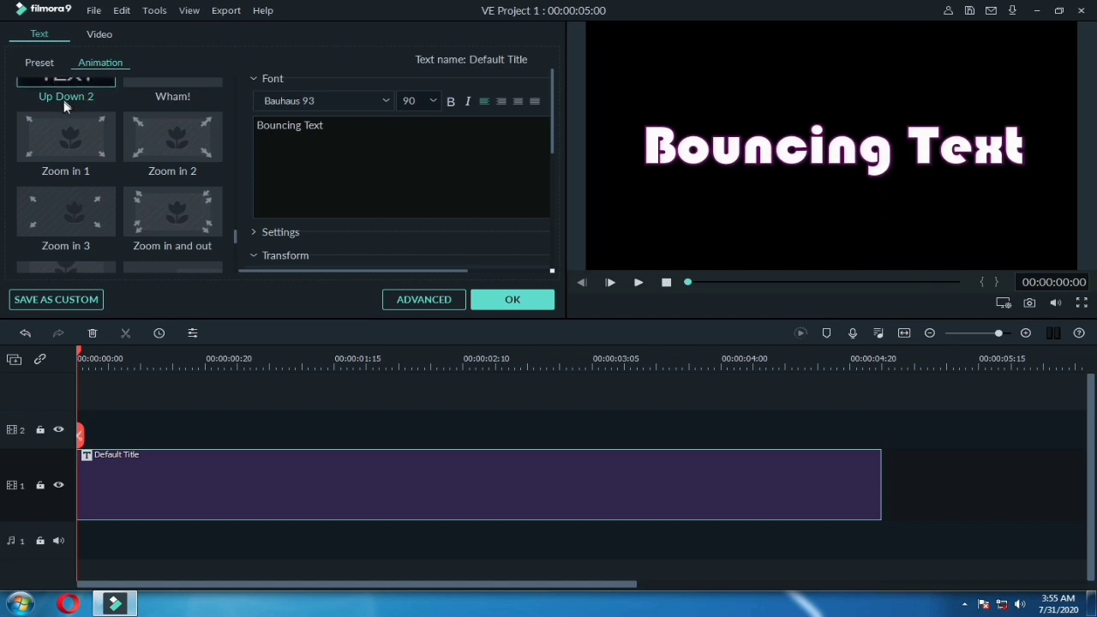
click(517, 301)
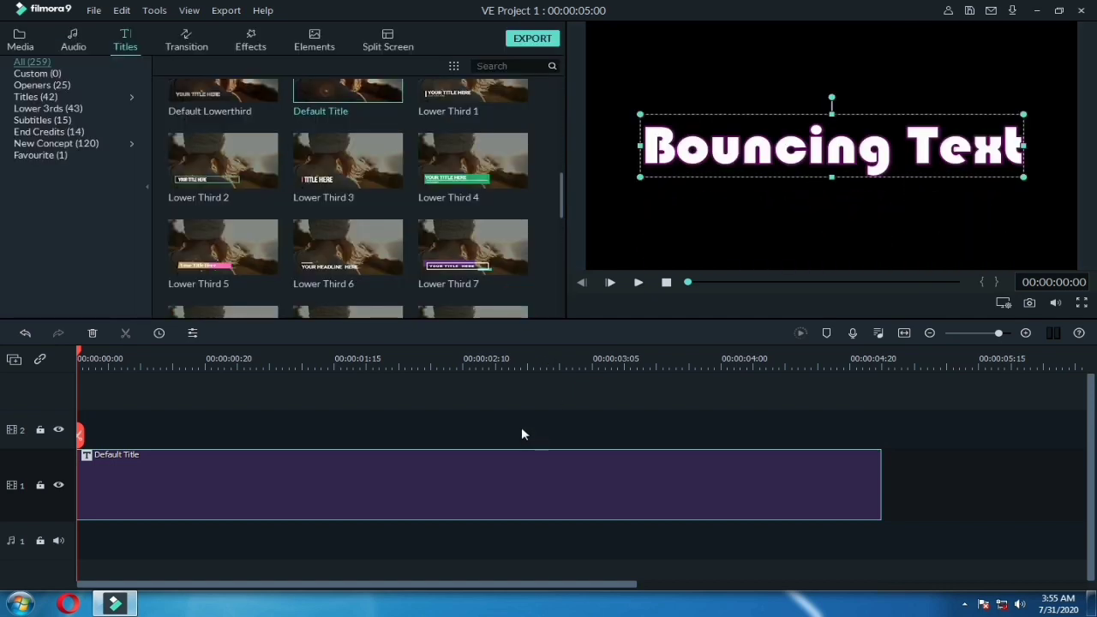
key(space)
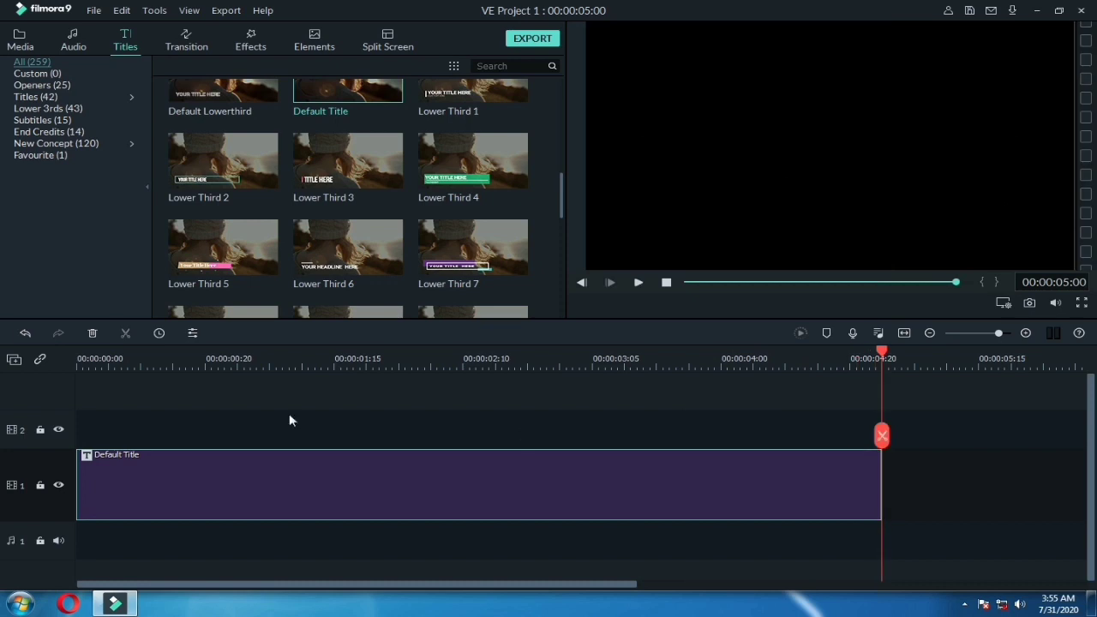
- Place the Mild shake filter on video track 2 above the title, and play the sequence from the start
click(251, 36)
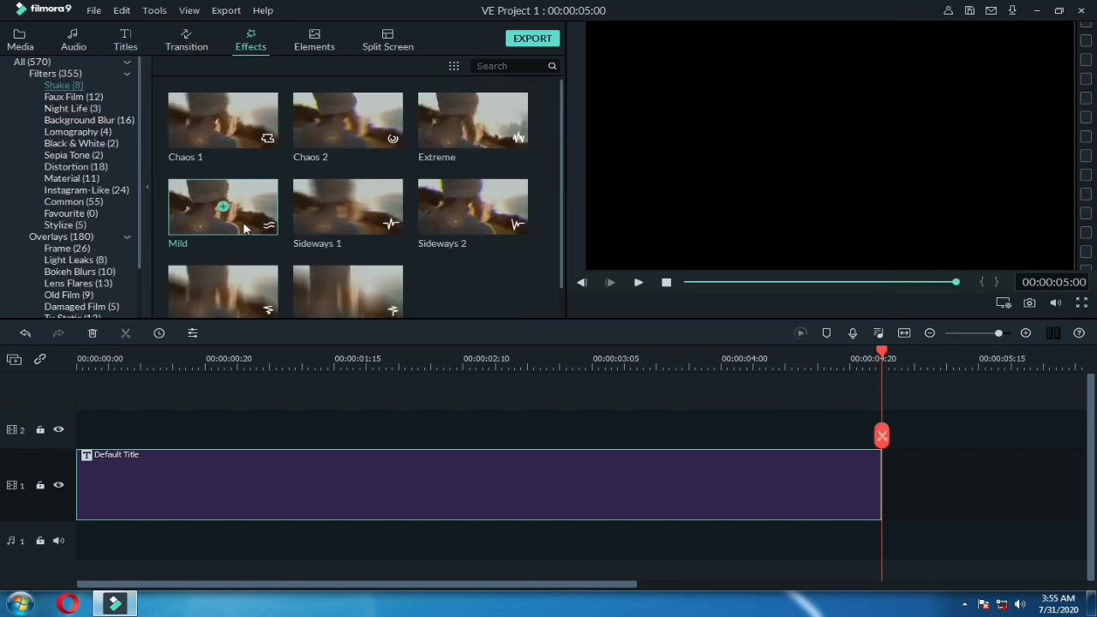
click(62, 73)
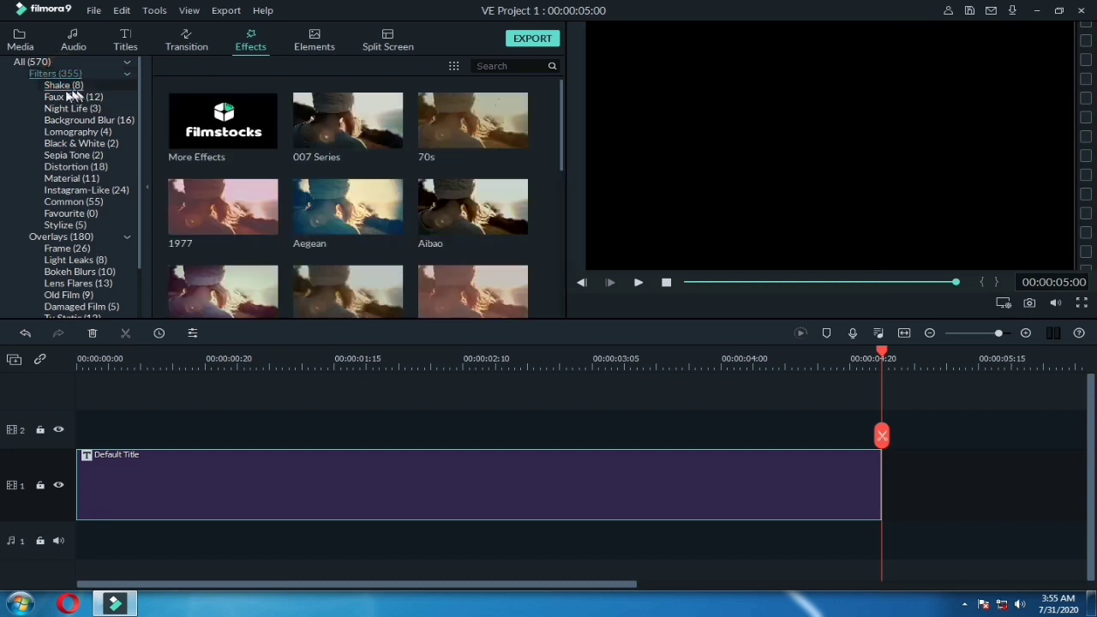
click(64, 85)
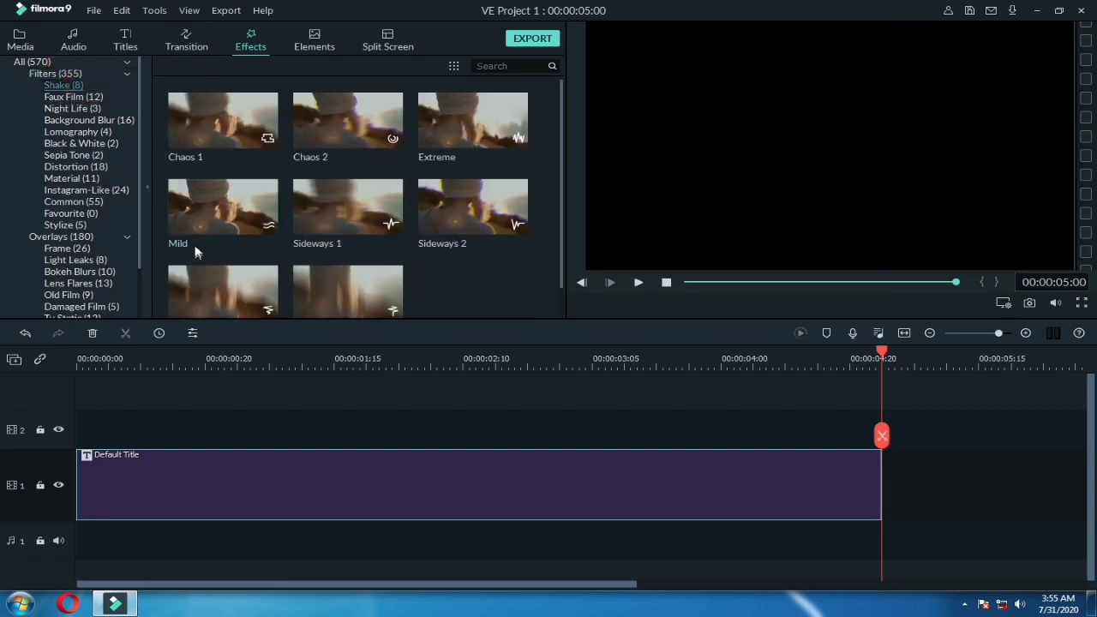
mouse_move(219, 237)
drag(251, 221, 80, 422)
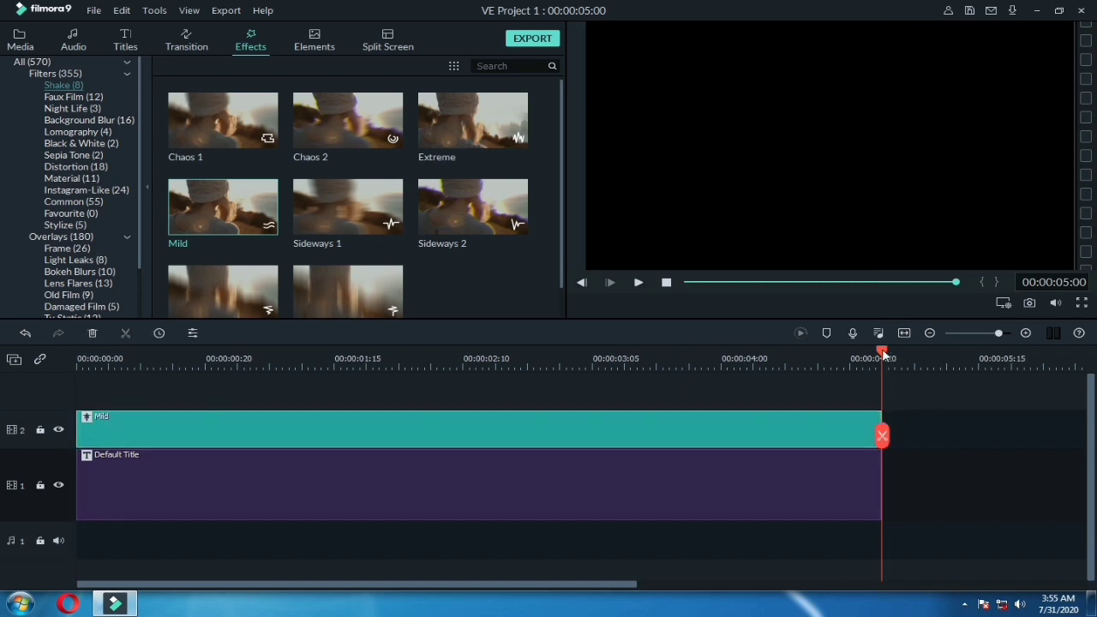
drag(884, 353, 81, 353)
key(space)
- Shorten both the title clip and the Mild filter clip to end at about 00:00:02:07
drag(882, 486, 443, 487)
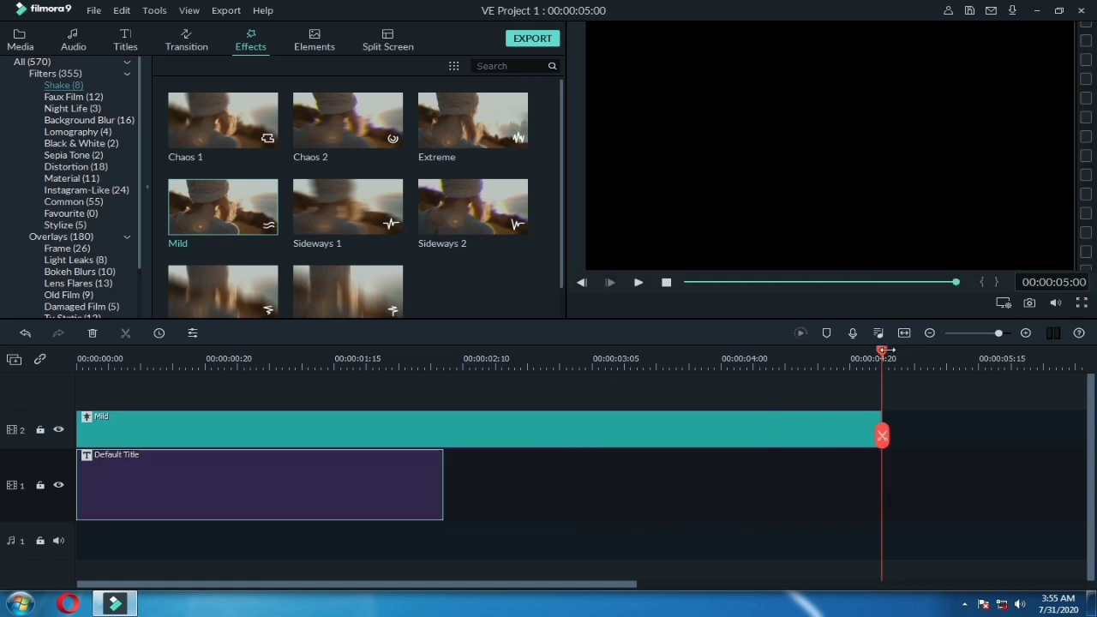
key(Home)
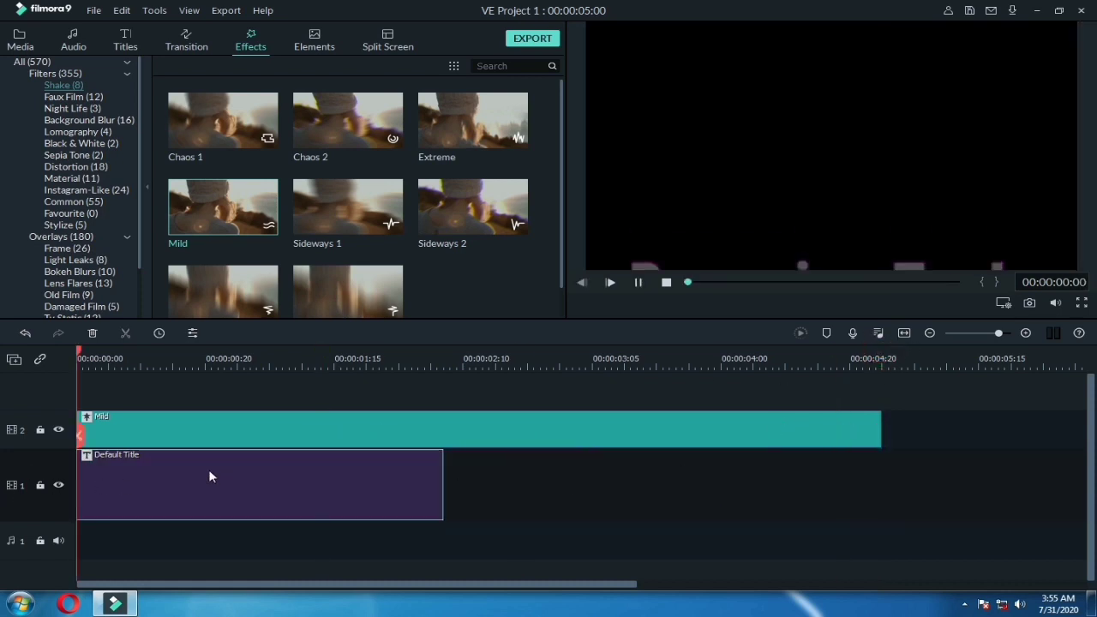
key(space)
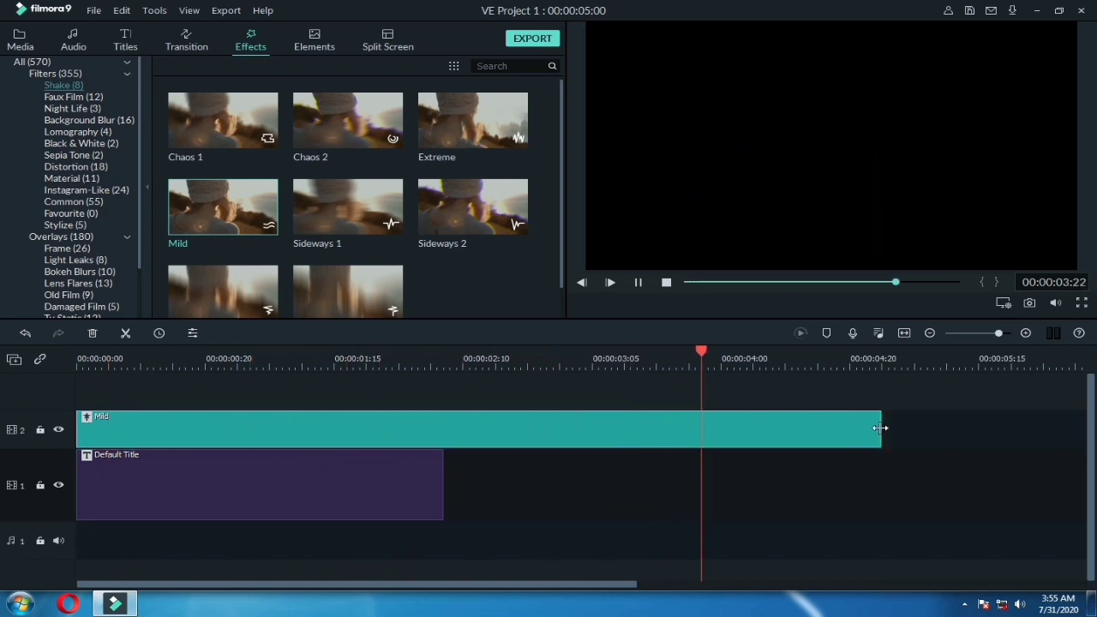
drag(881, 428, 443, 429)
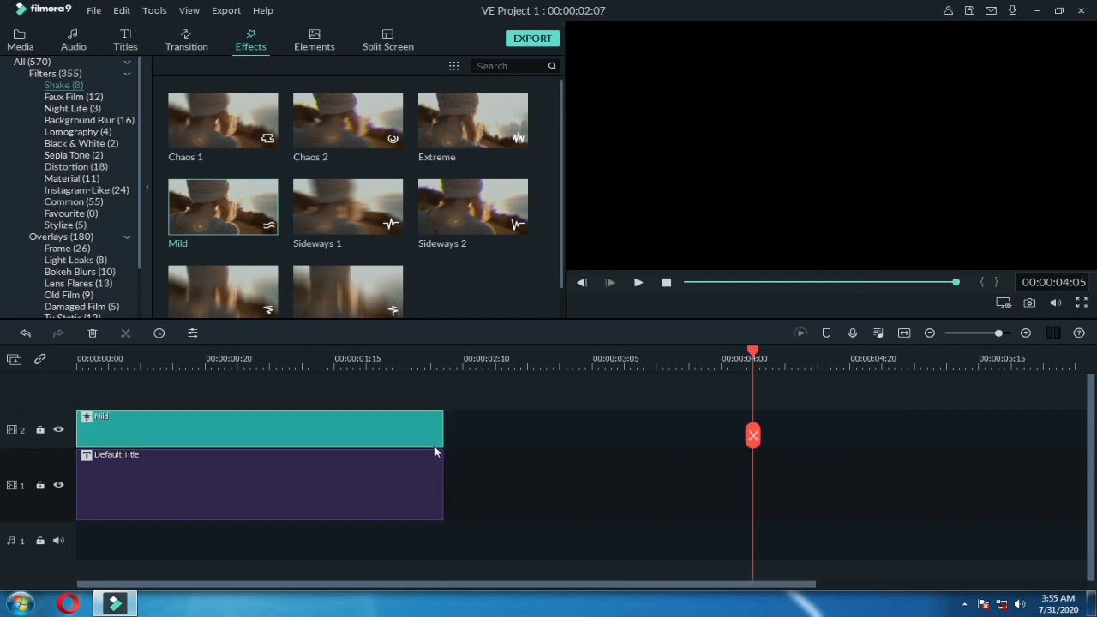
- Add a second Default Title on video track 2 directly after the Mild filter and open its advanced text editor
click(131, 41)
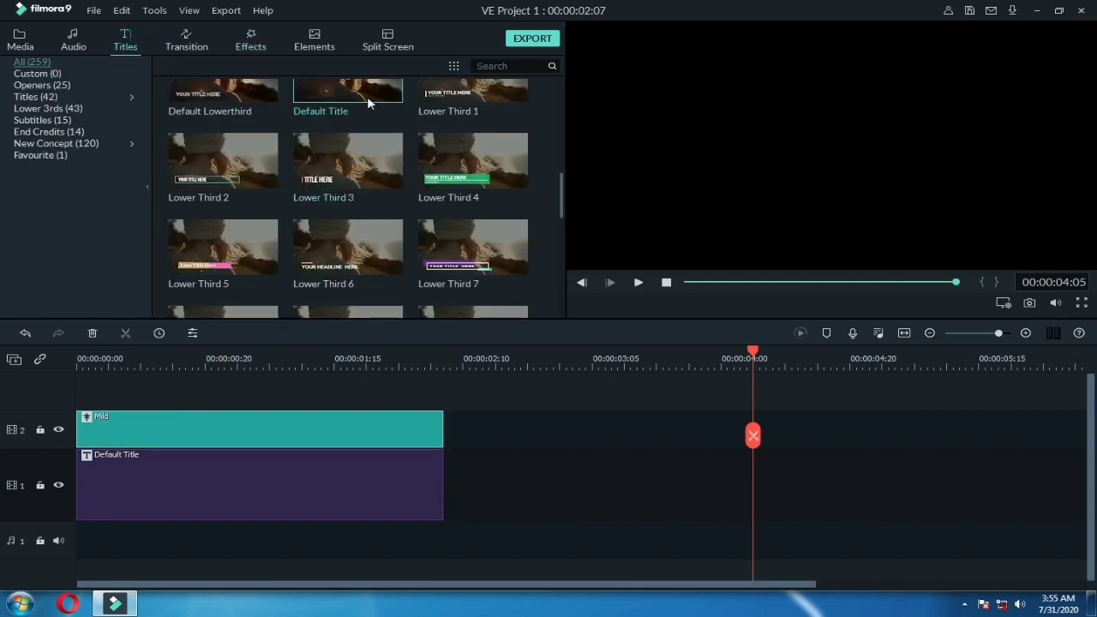
drag(367, 96, 444, 414)
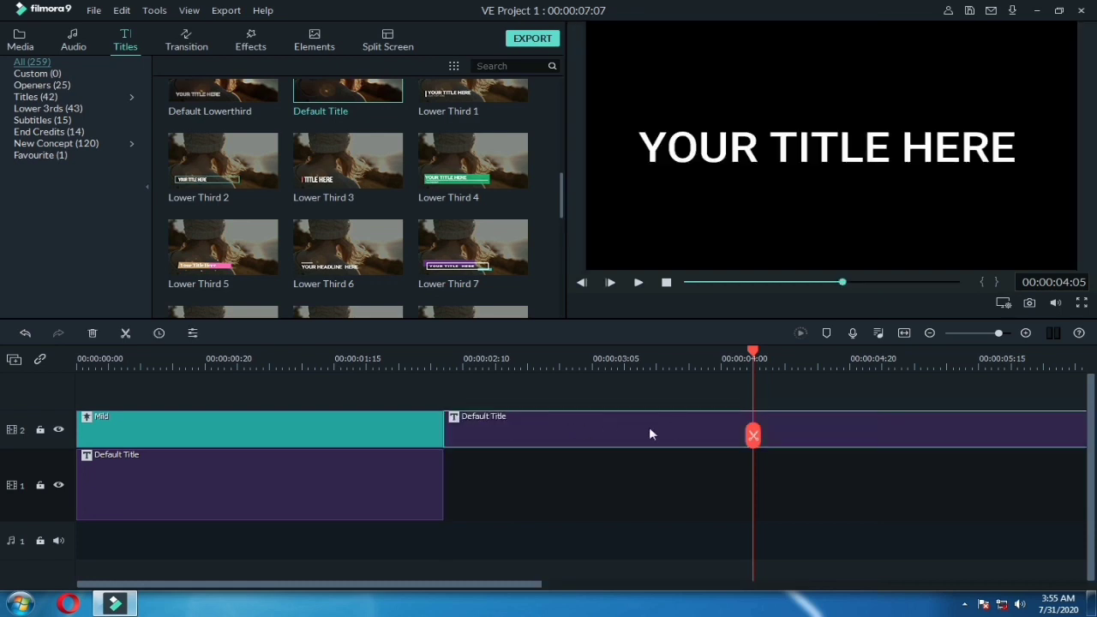
double_click(595, 429)
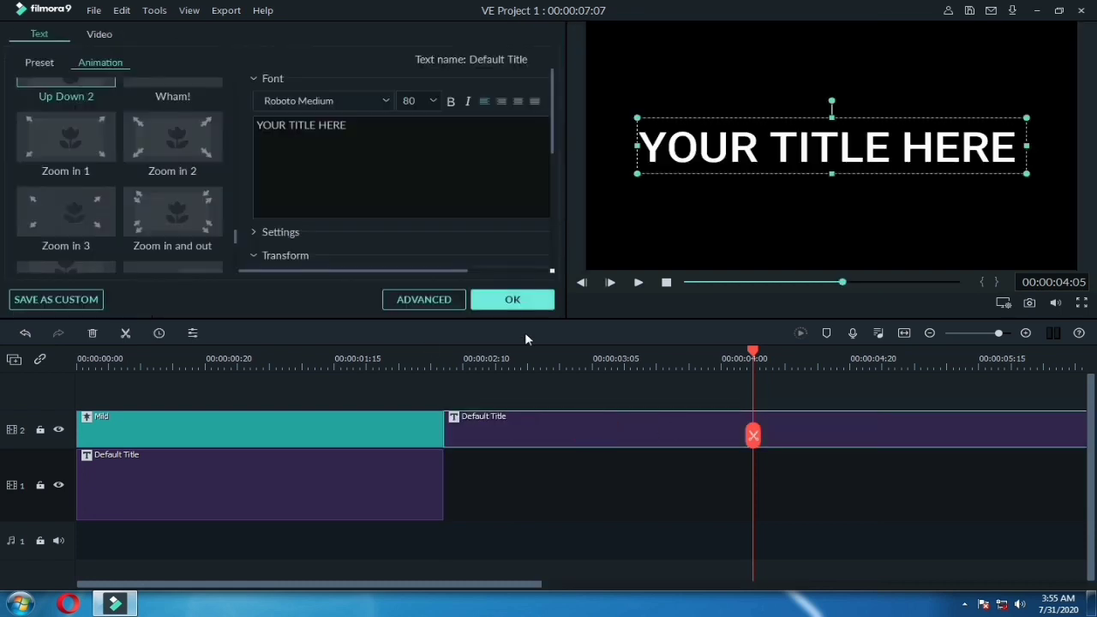
click(422, 302)
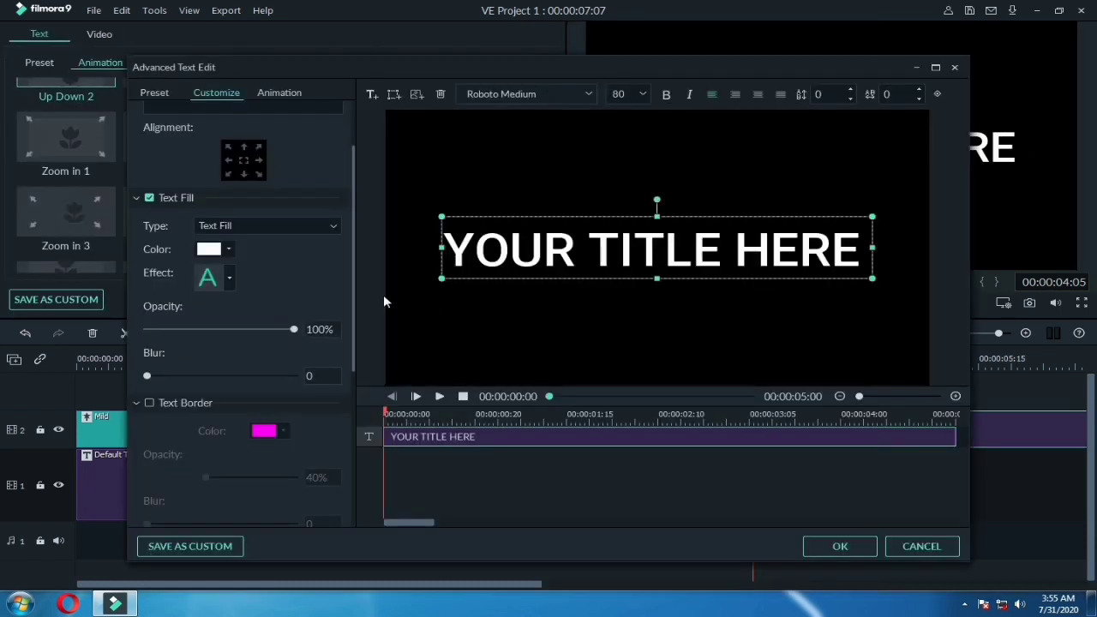
- Replace the second title's placeholder text with "Woo Pretty Baby"
scroll(260, 247, up, 2)
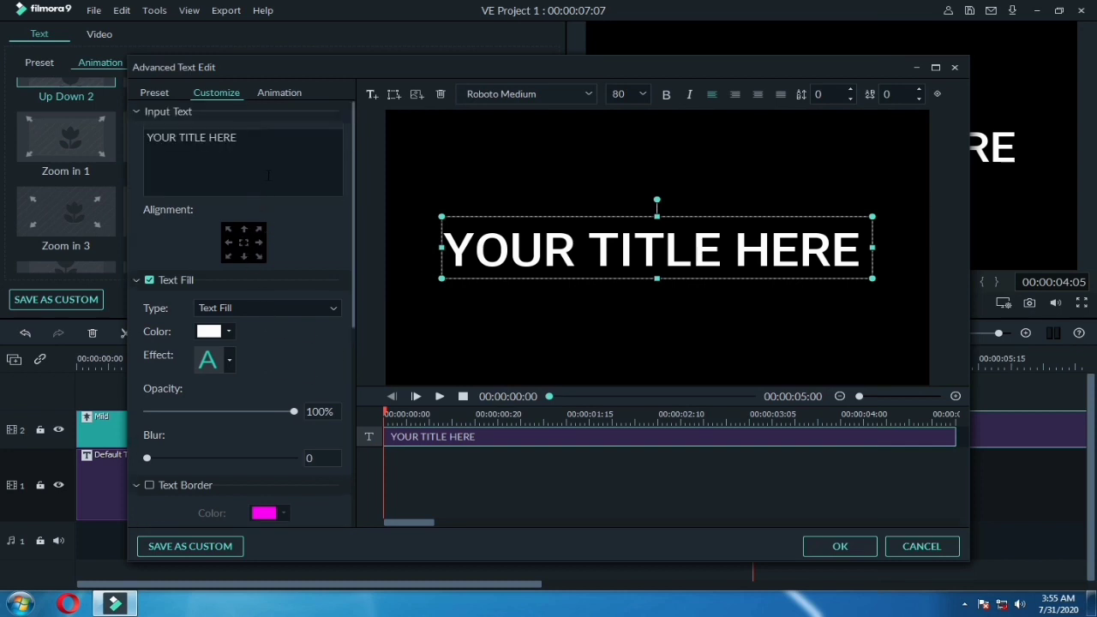
click(268, 175)
key(BackSpace)
key(BackSpace)
key(BackSpace)
key(BackSpace)
key(BackSpace)
key(BackSpace)
key(BackSpace)
key(BackSpace)
key(BackSpace)
key(BackSpace)
key(BackSpace)
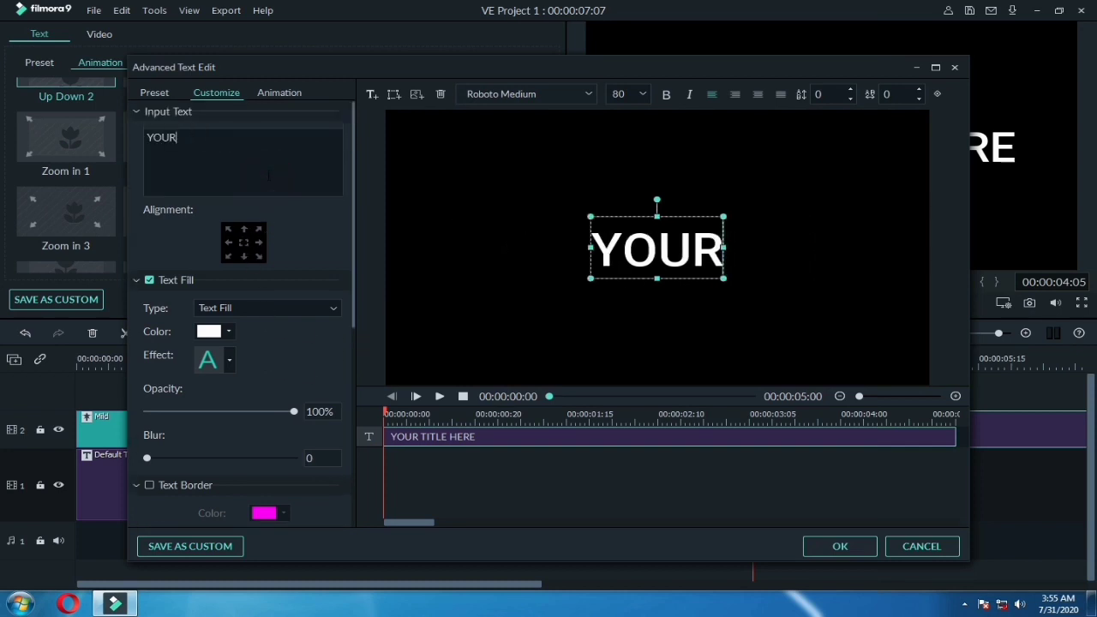
key(BackSpace)
key(BackSpace)
key(BackSpace)
key(BackSpace)
text(W)
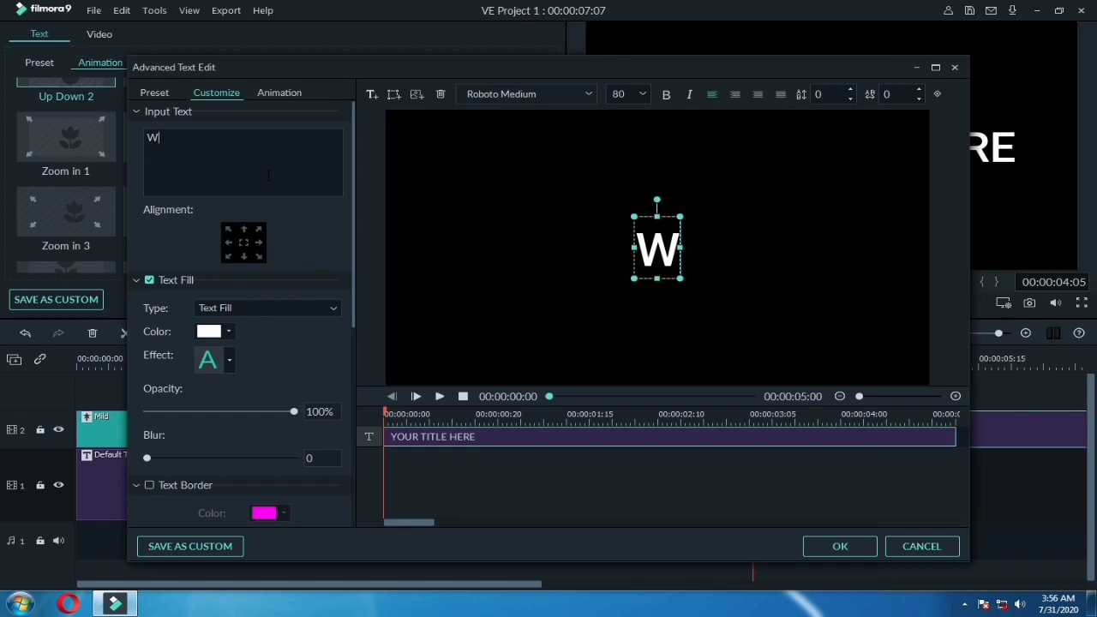
text(oo)
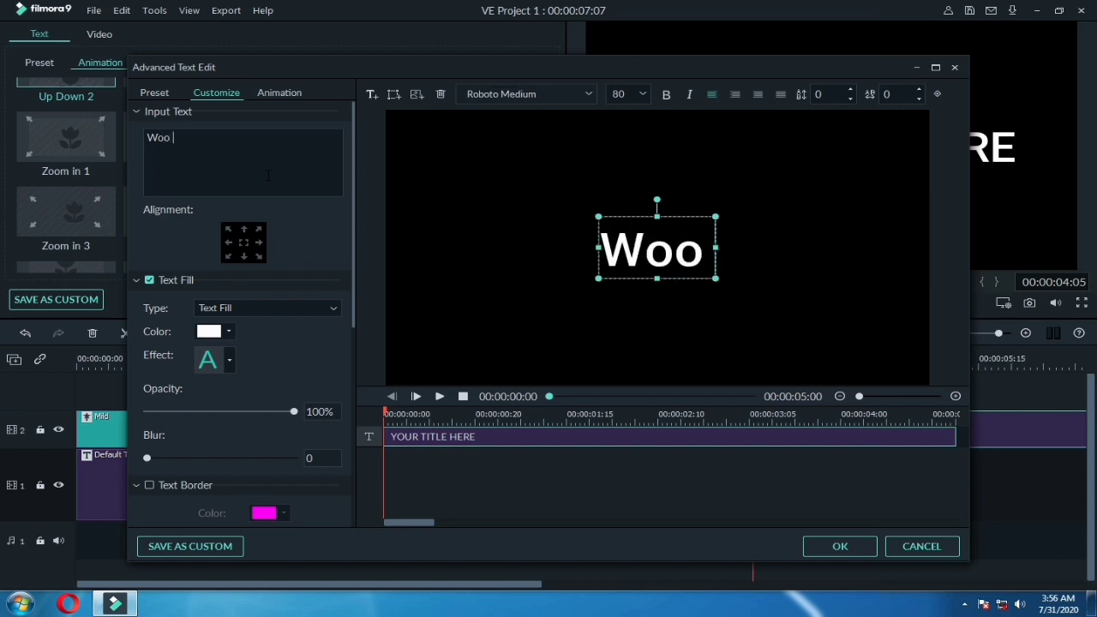
text( P)
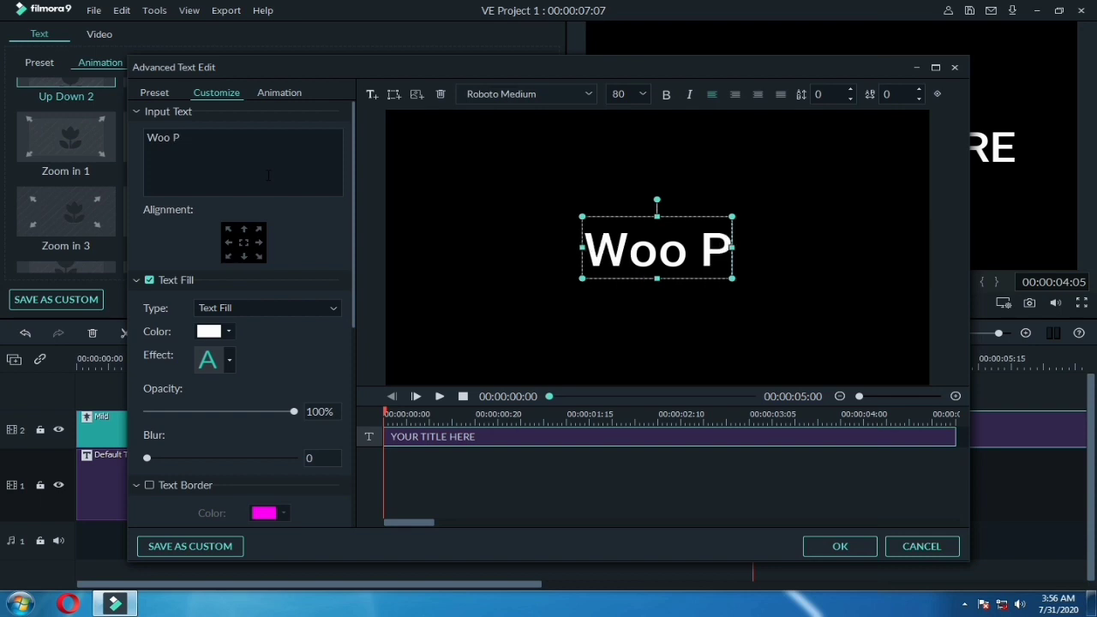
text(retty)
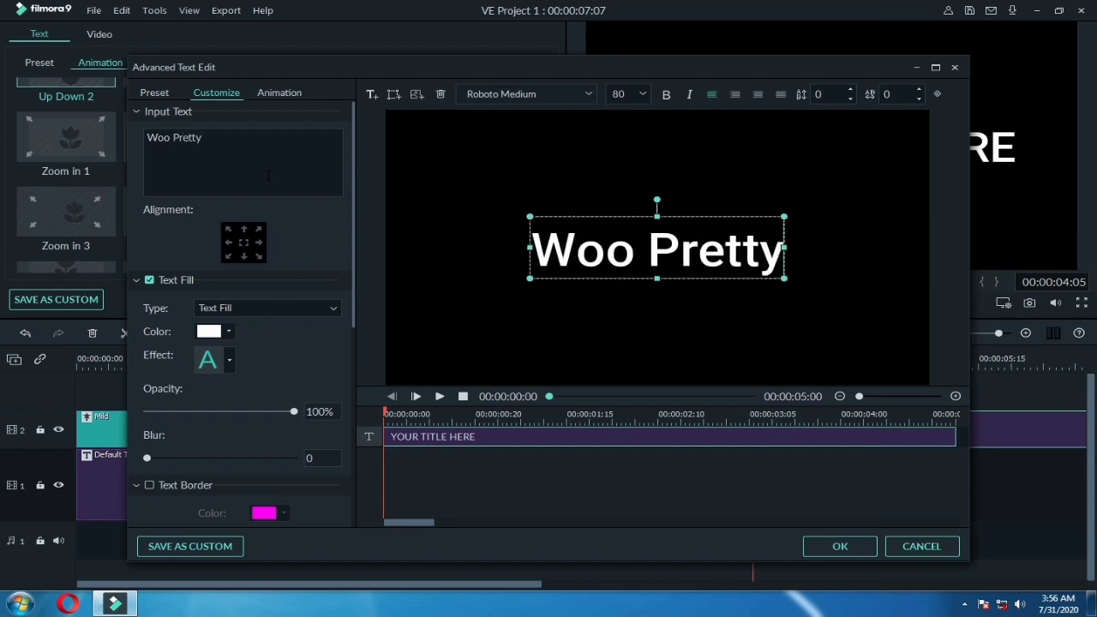
text( Bab)
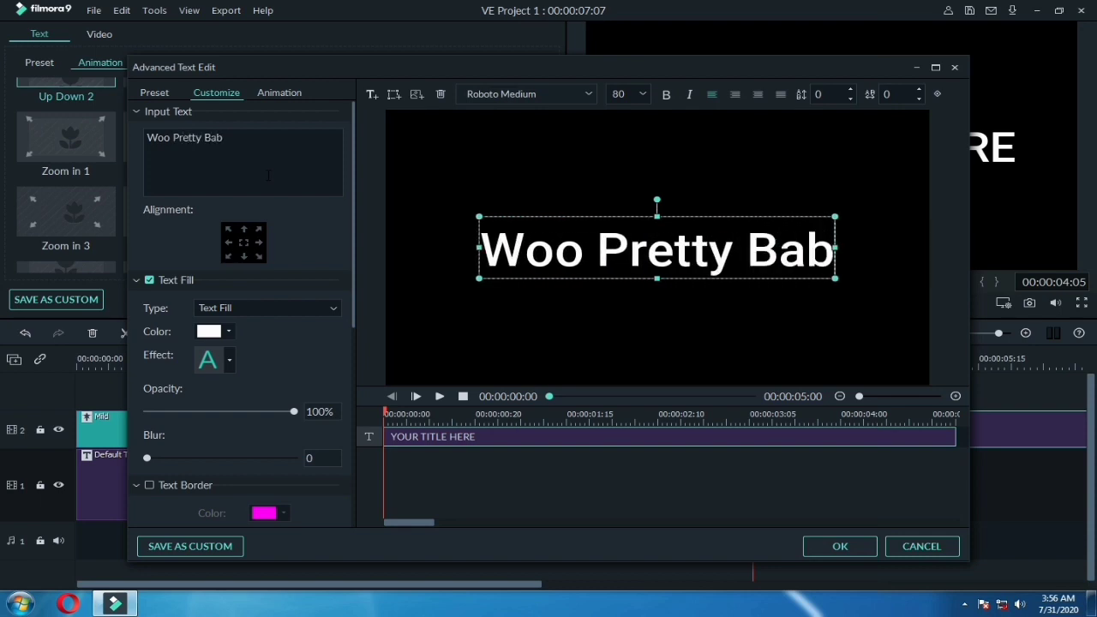
text(y)
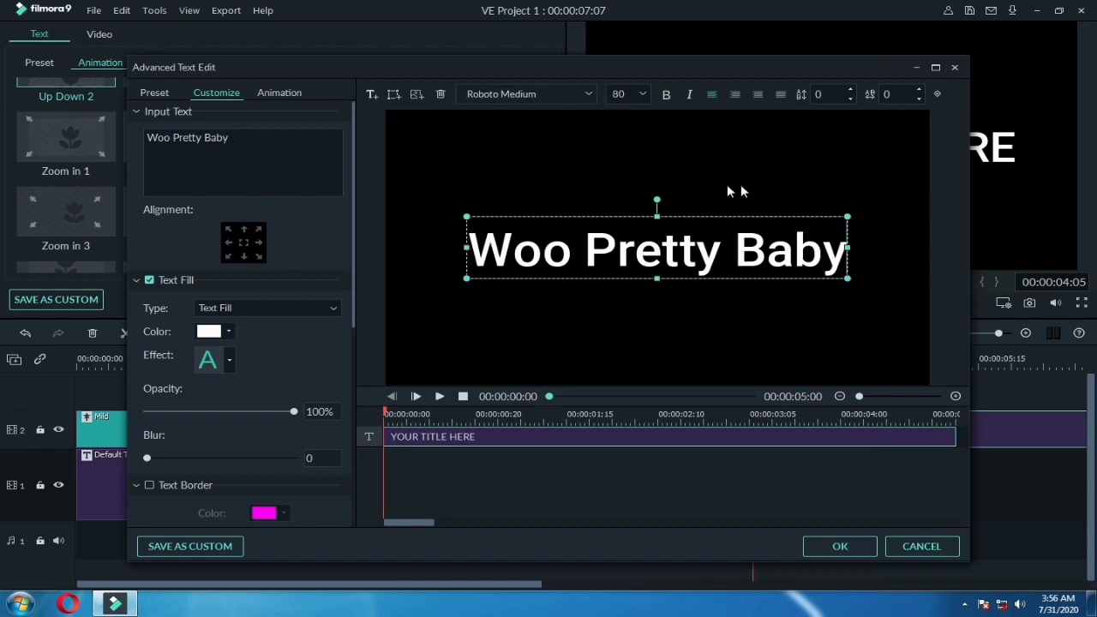
- Set the "Woo Pretty Baby" title's font to Bauhaus 93
click(588, 93)
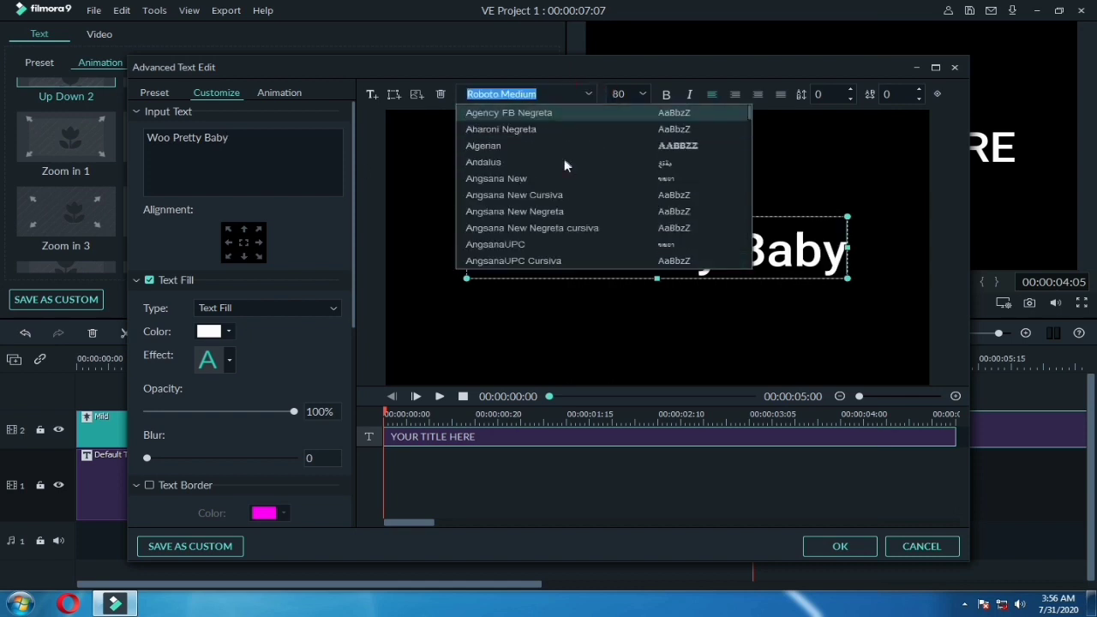
scroll(563, 184, down, 8)
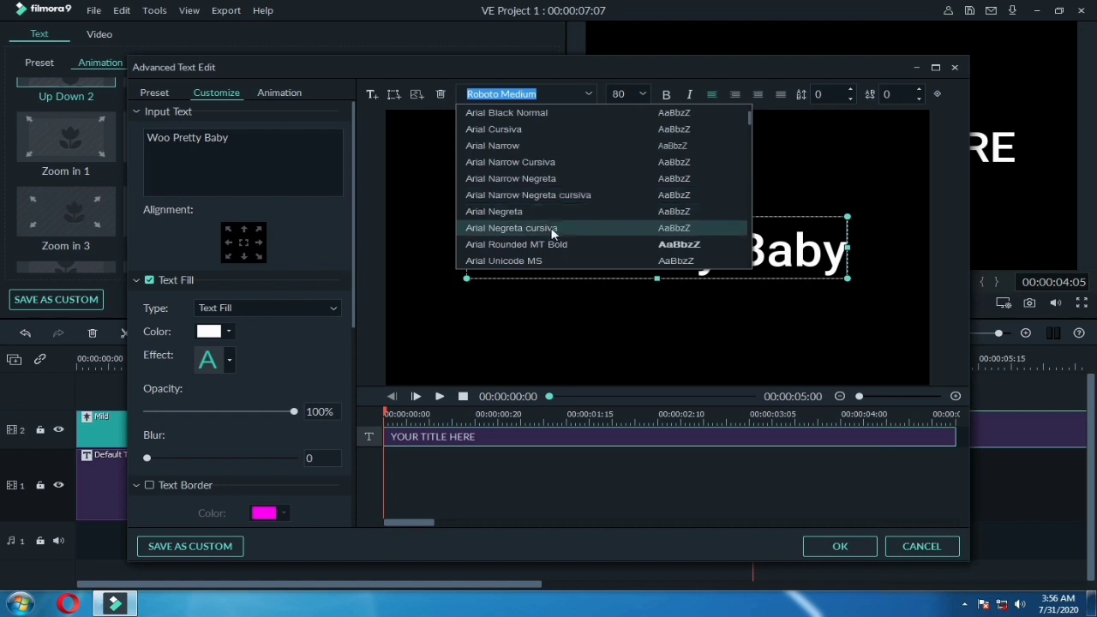
scroll(553, 233, down, 3)
click(550, 178)
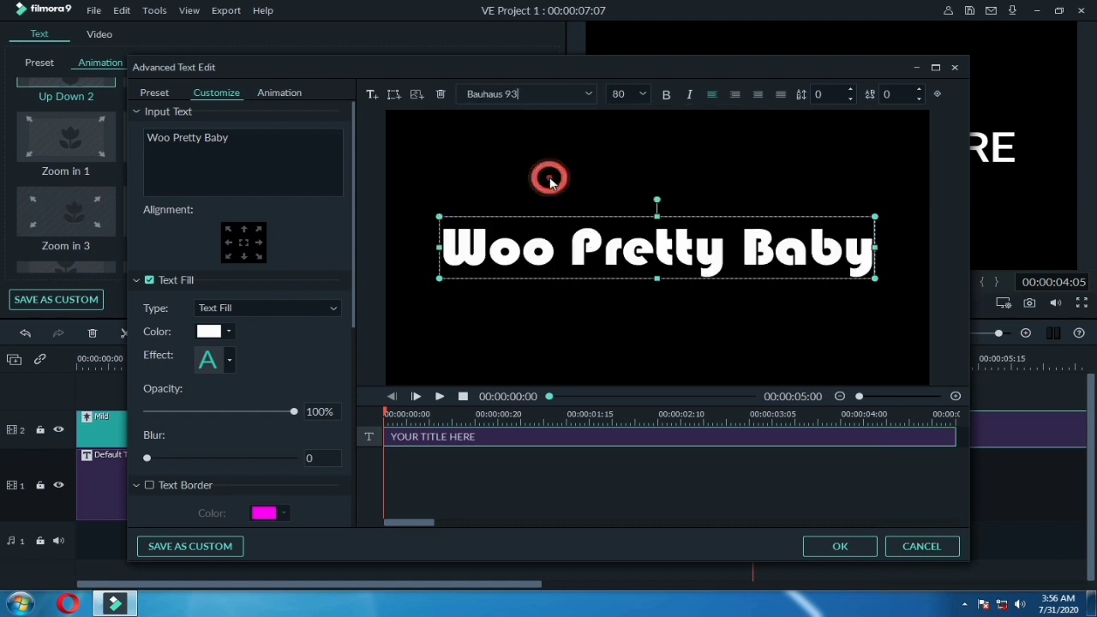
- Set the "Woo Pretty Baby" title's font size to 90 and enable its magenta text border at 40% opacity
click(642, 94)
click(625, 122)
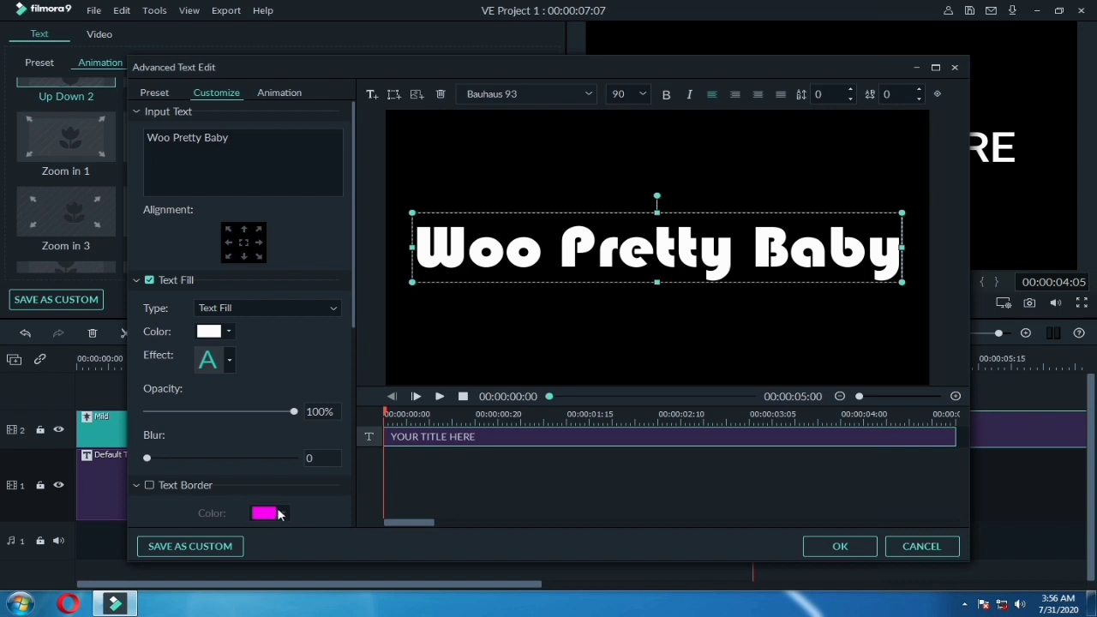
scroll(190, 415, down, 2)
click(150, 403)
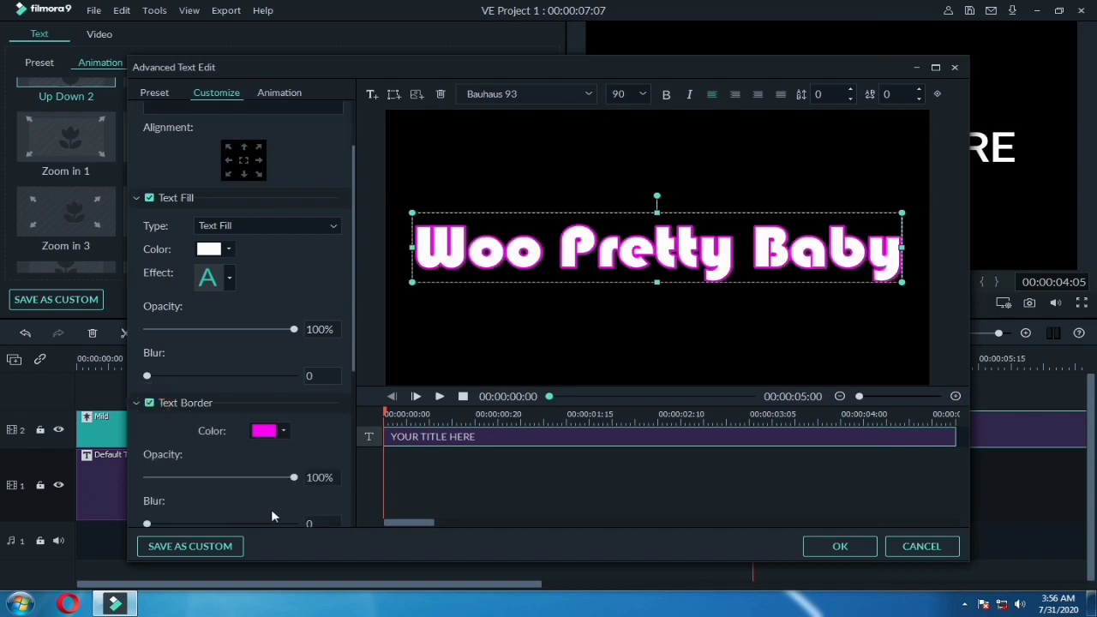
drag(293, 478, 206, 478)
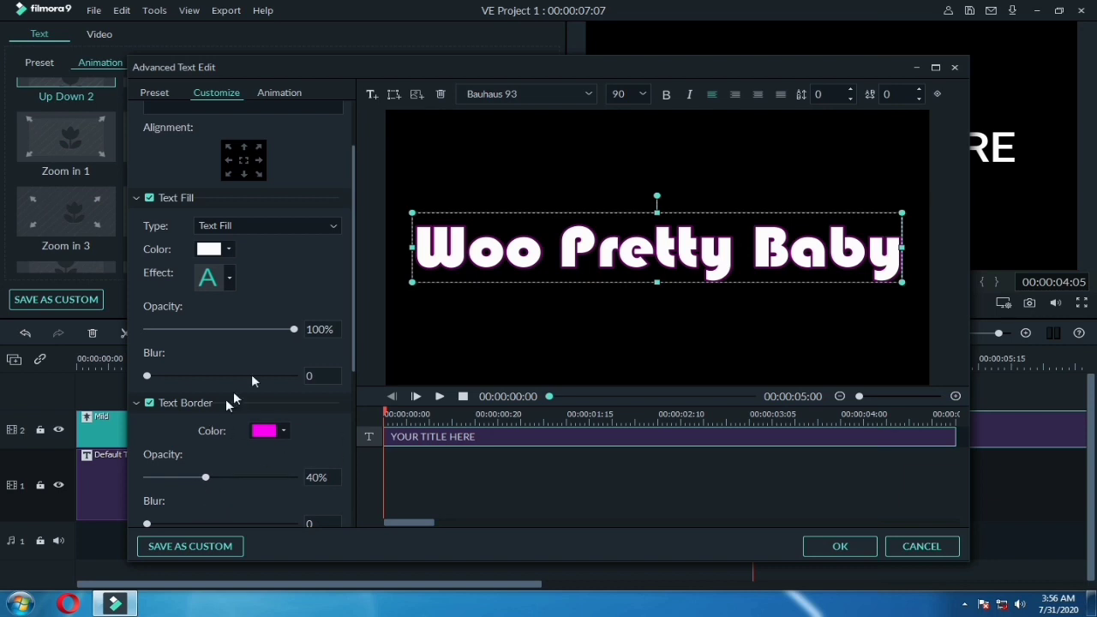
- Apply the Up Down 2 animation to the "Woo Pretty Baby" title and confirm the advanced text edits
click(290, 93)
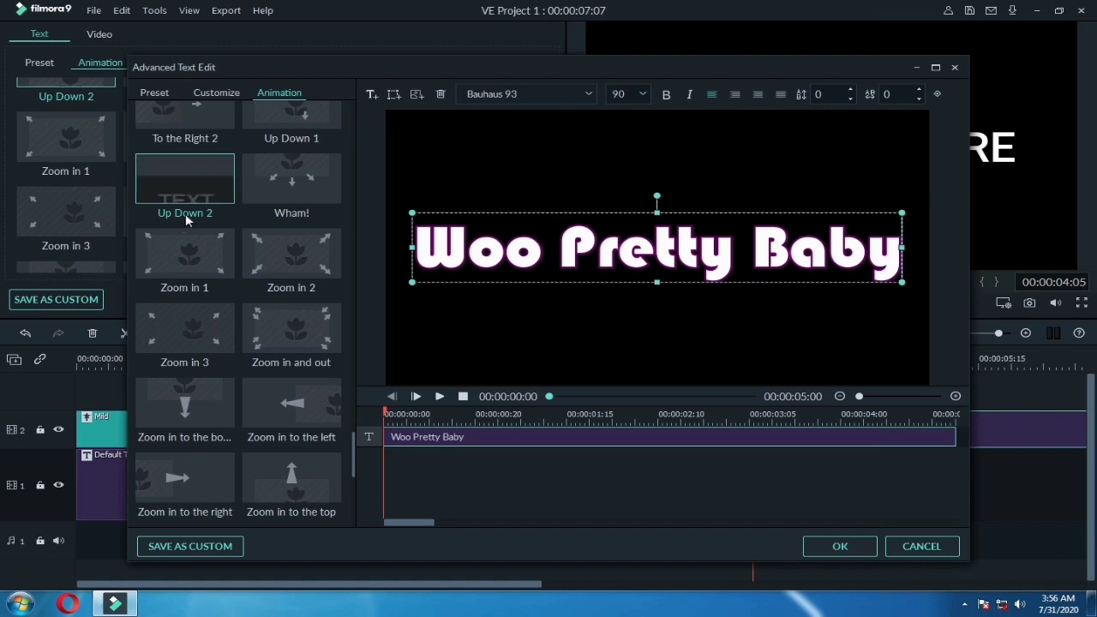
click(191, 190)
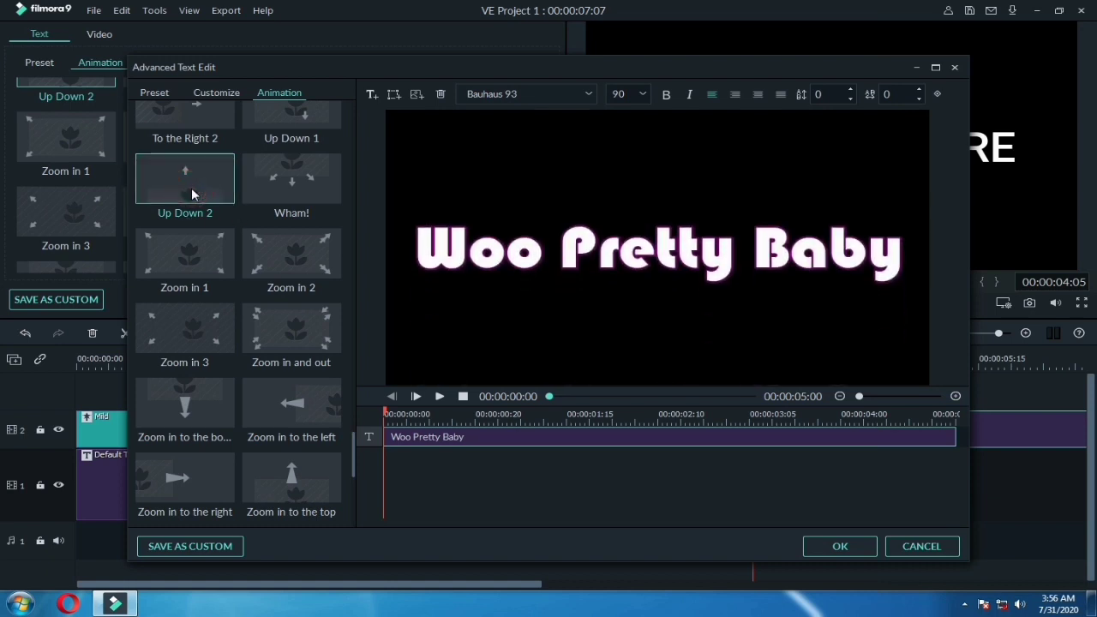
click(840, 547)
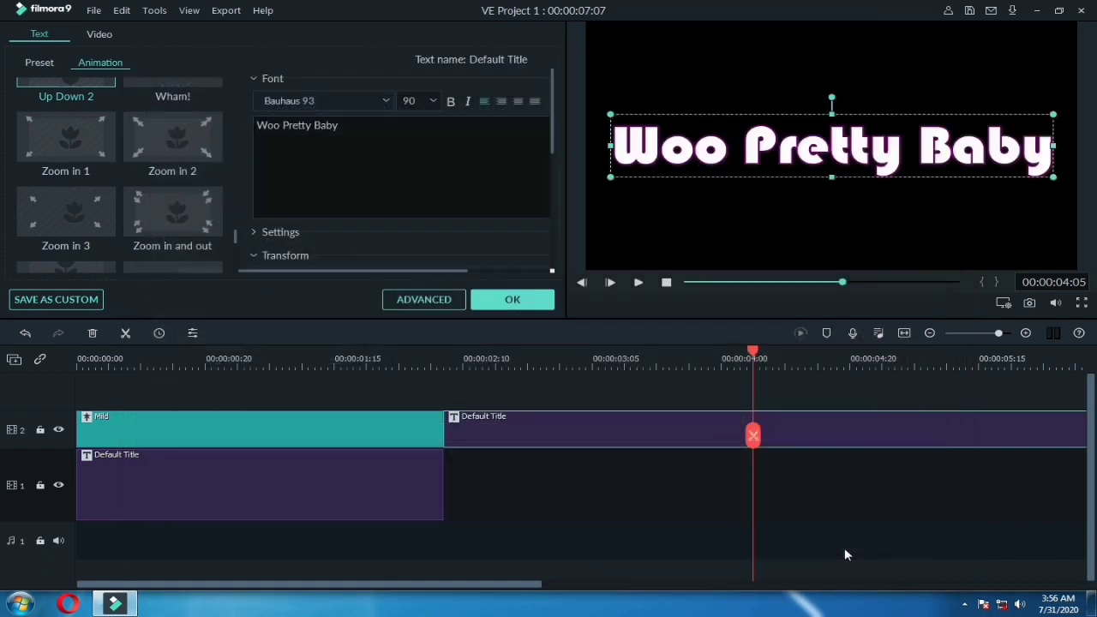
- Move the second title to video track 1 directly after the first and shorten it to end at about 00:00:04:11
drag(683, 440, 665, 487)
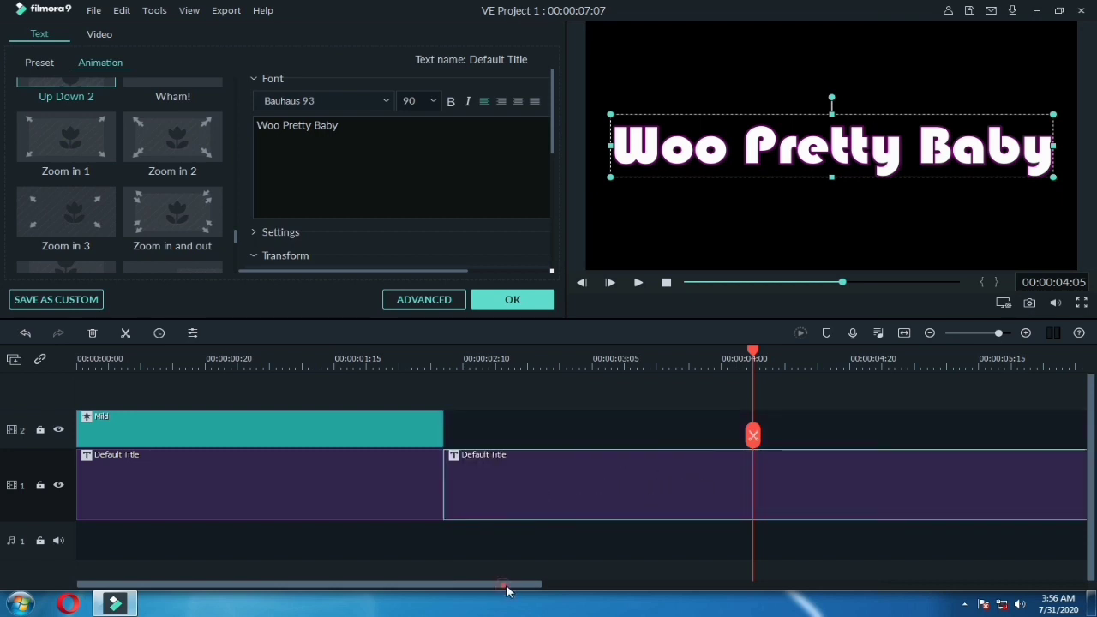
drag(506, 586, 662, 586)
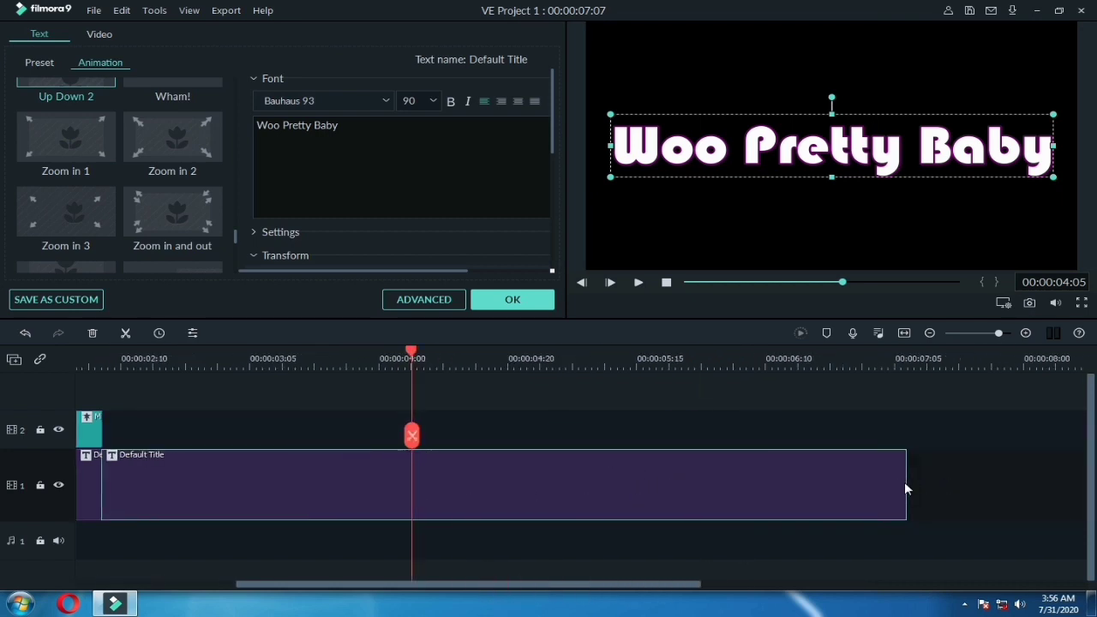
drag(905, 487, 449, 493)
drag(362, 587, 191, 556)
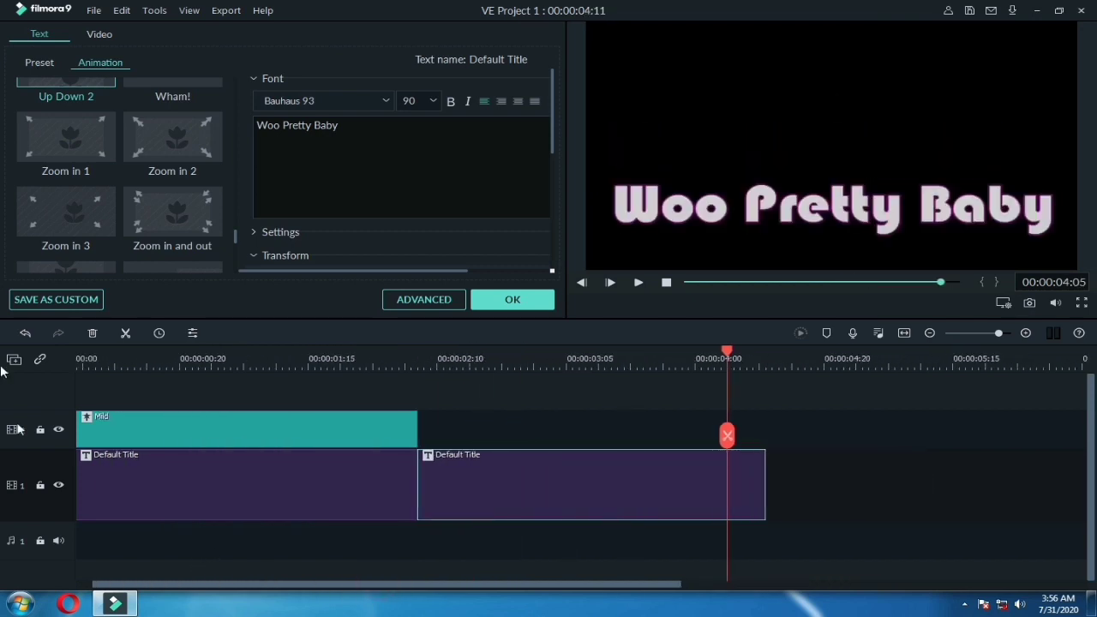
click(492, 298)
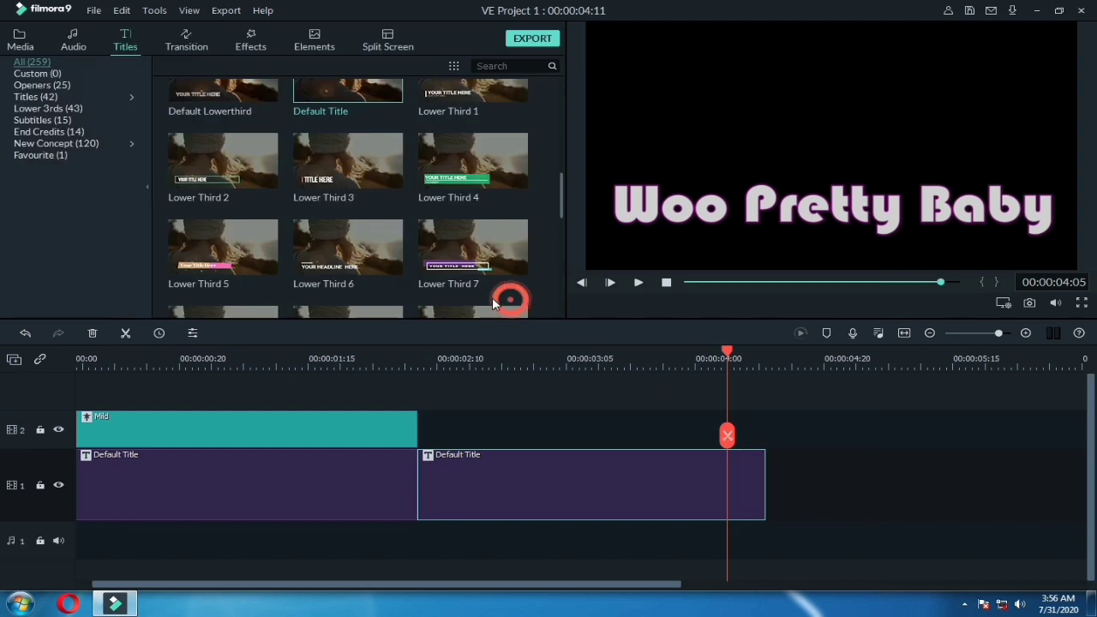
- Add a second Mild shake filter on video track 2 above the second title and trim it to that title's end
click(256, 46)
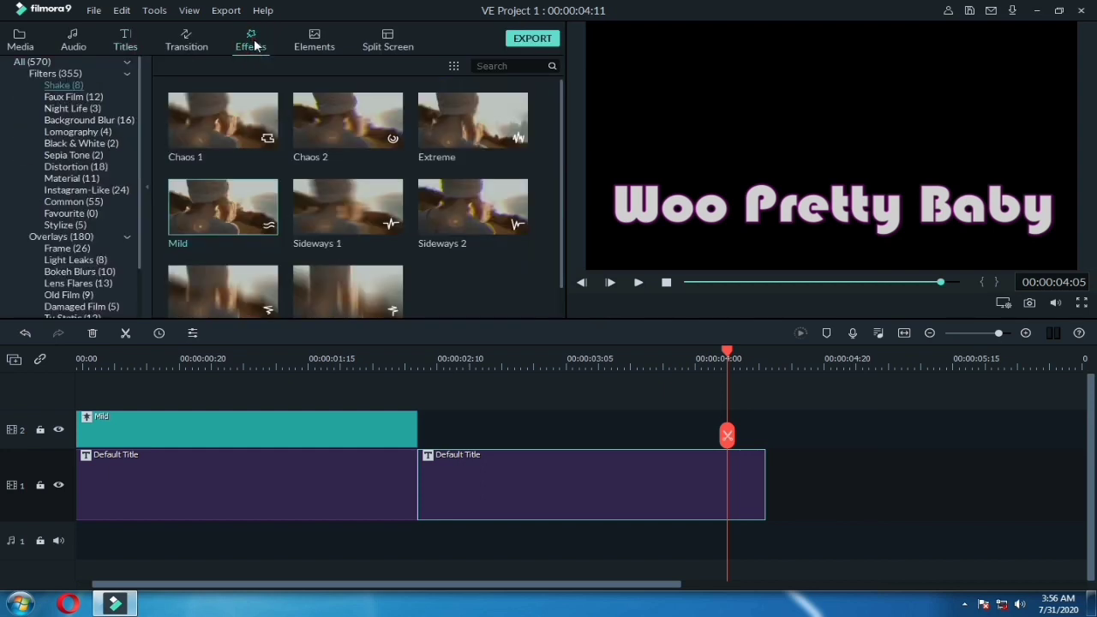
click(56, 73)
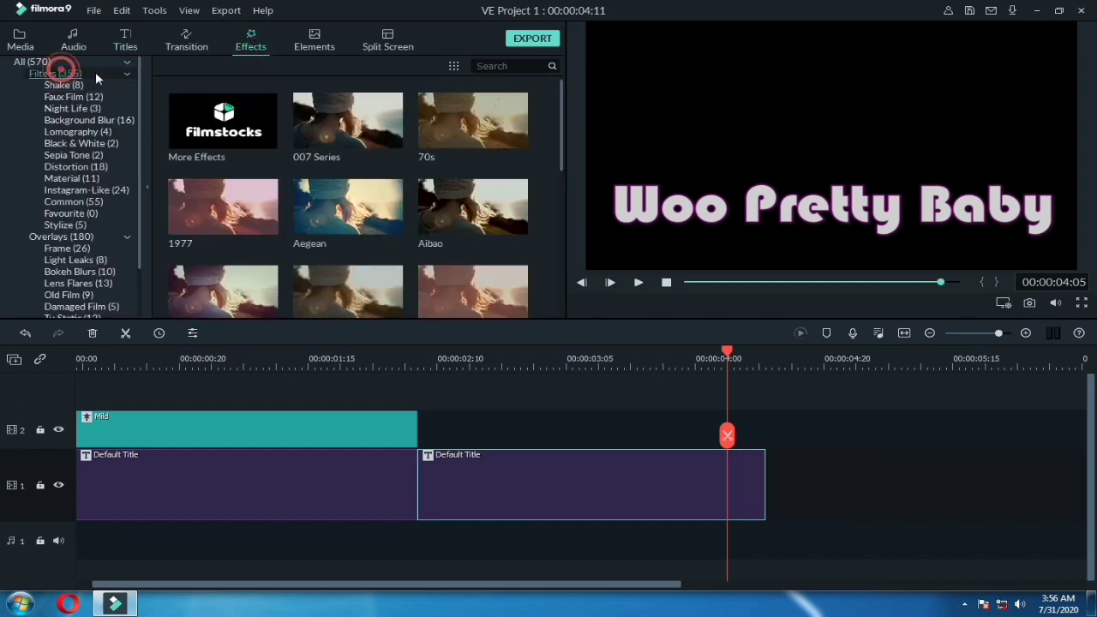
click(62, 85)
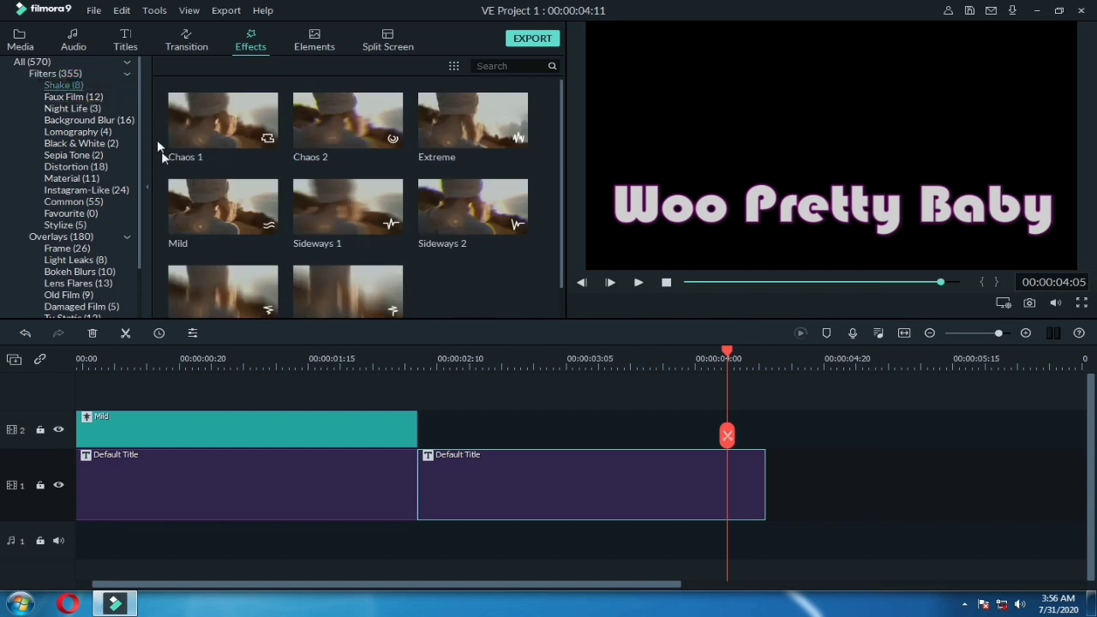
drag(221, 228, 426, 428)
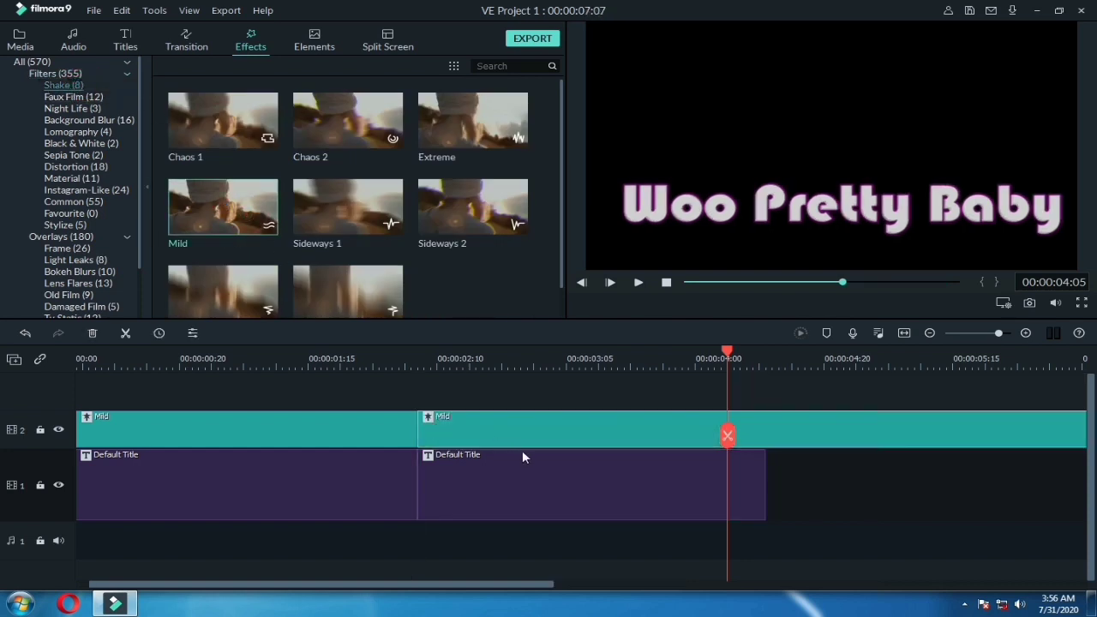
click(905, 334)
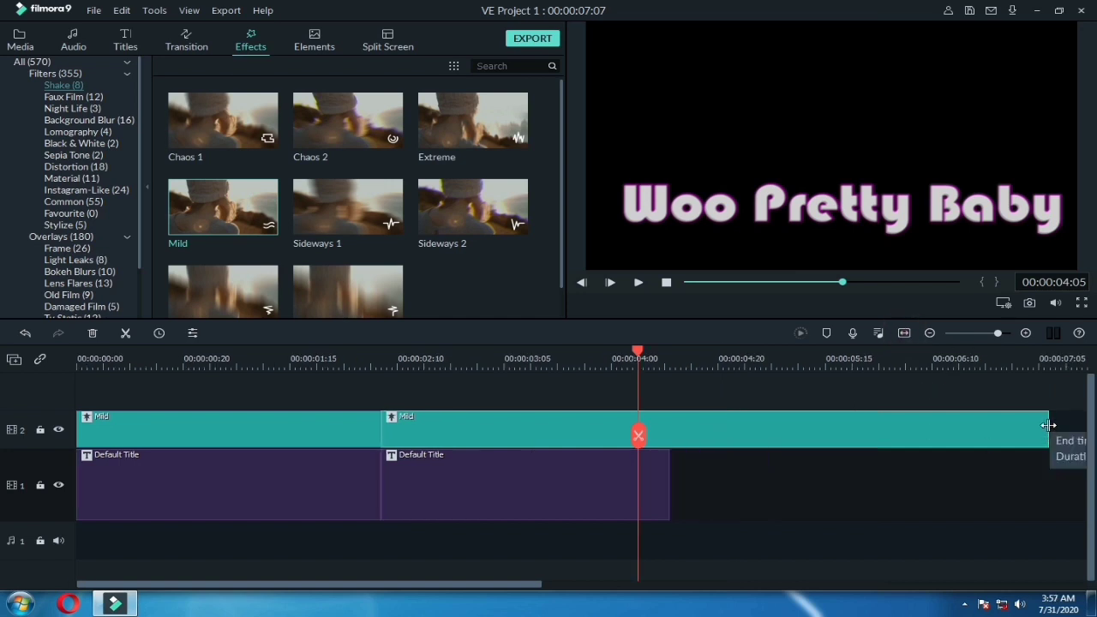
drag(1049, 433, 670, 433)
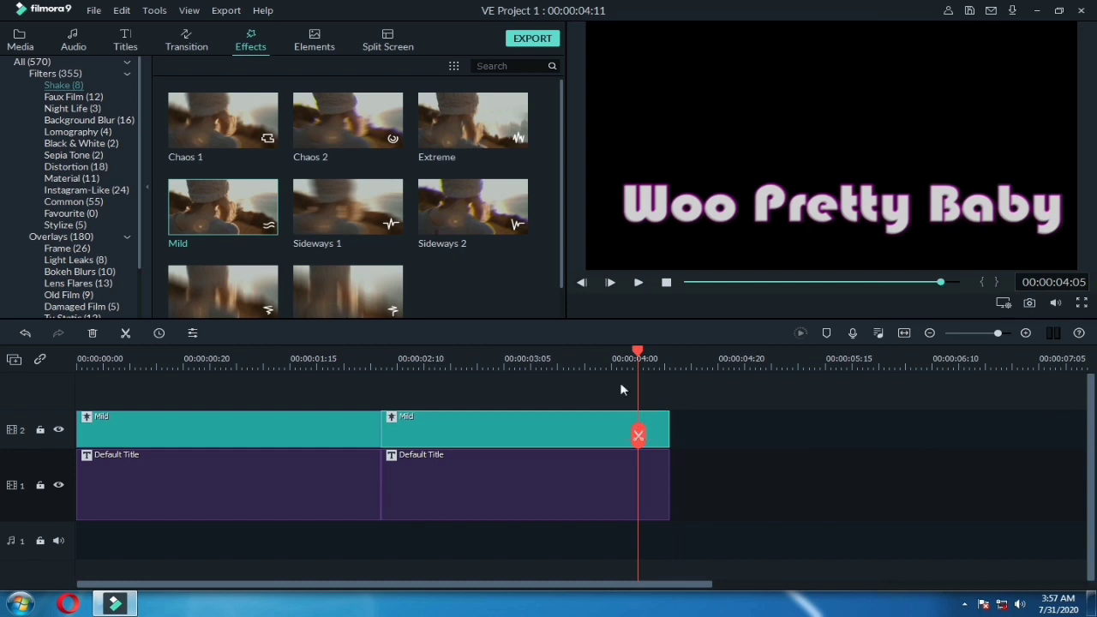
- Play the timeline from the start to preview both bouncing titles
drag(639, 354, 21, 401)
key(space)
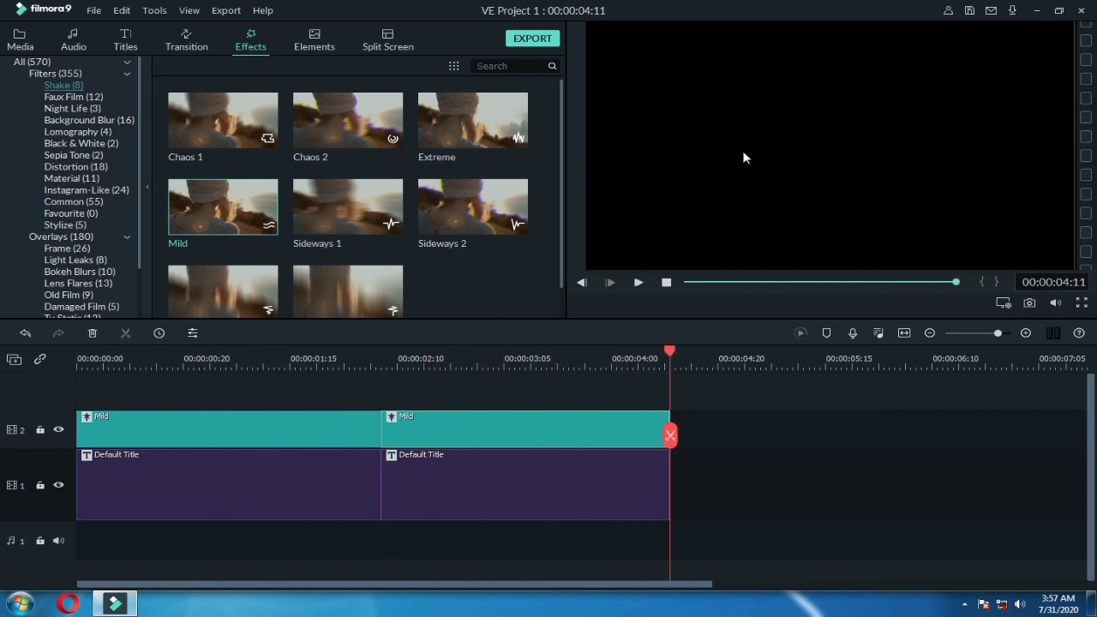
- Export the project to E:/ as an MP4 named My Video, with Best quality at 1920x1080 and 25 fps
click(533, 39)
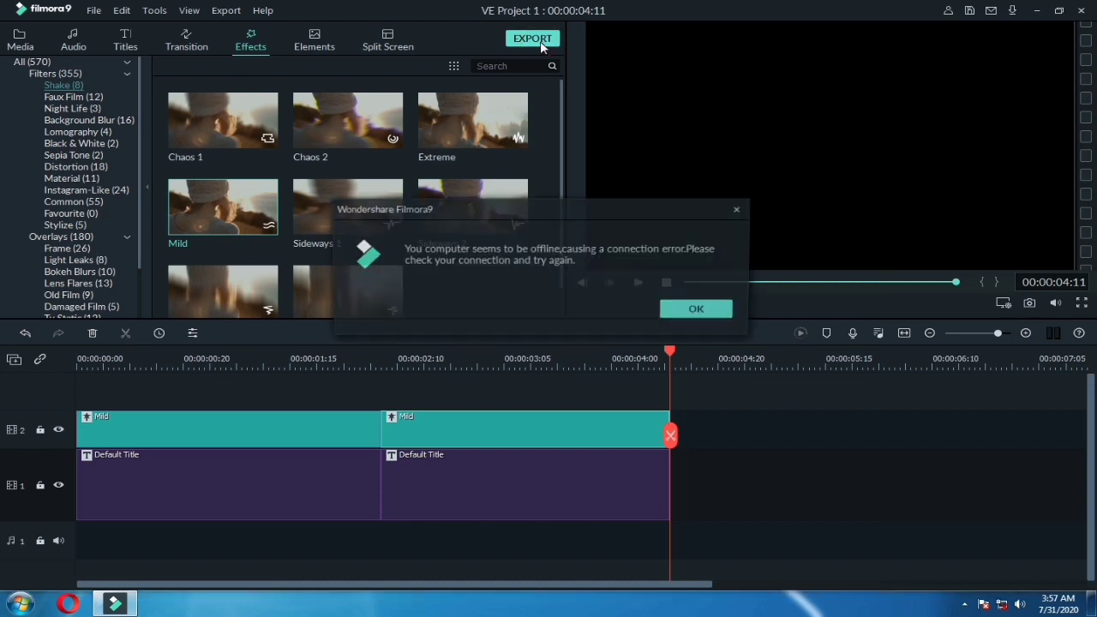
click(742, 209)
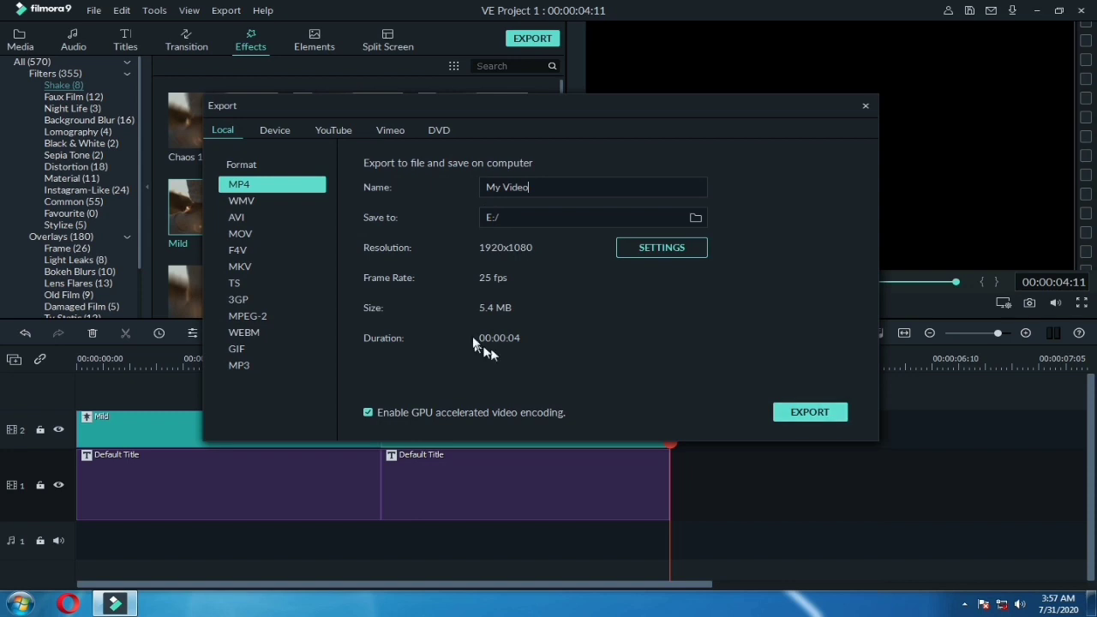
click(669, 248)
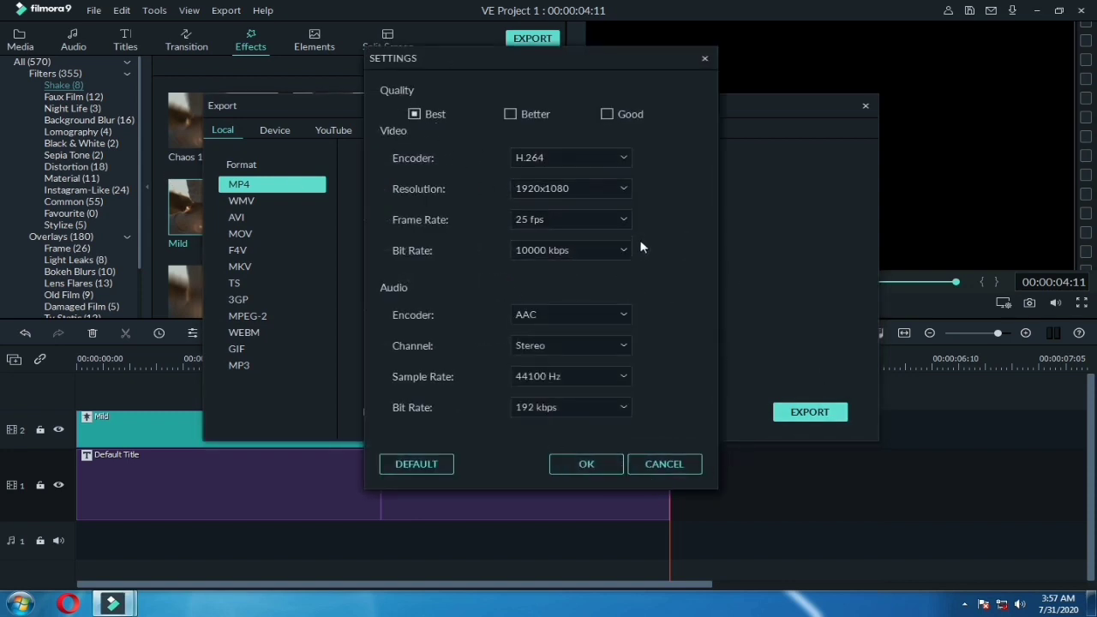
click(598, 465)
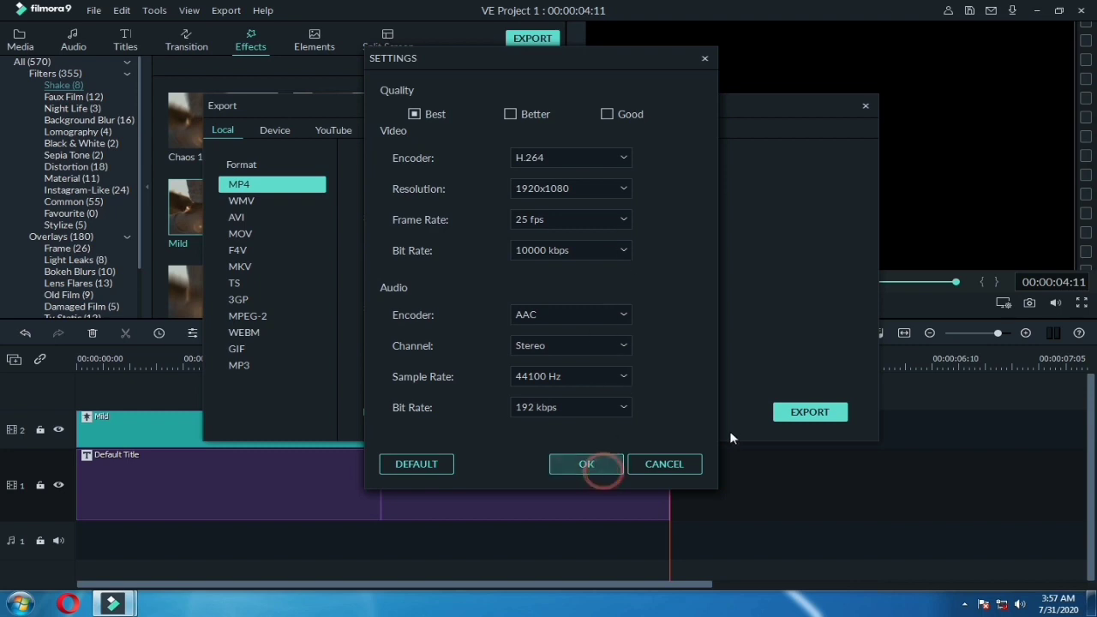
click(811, 412)
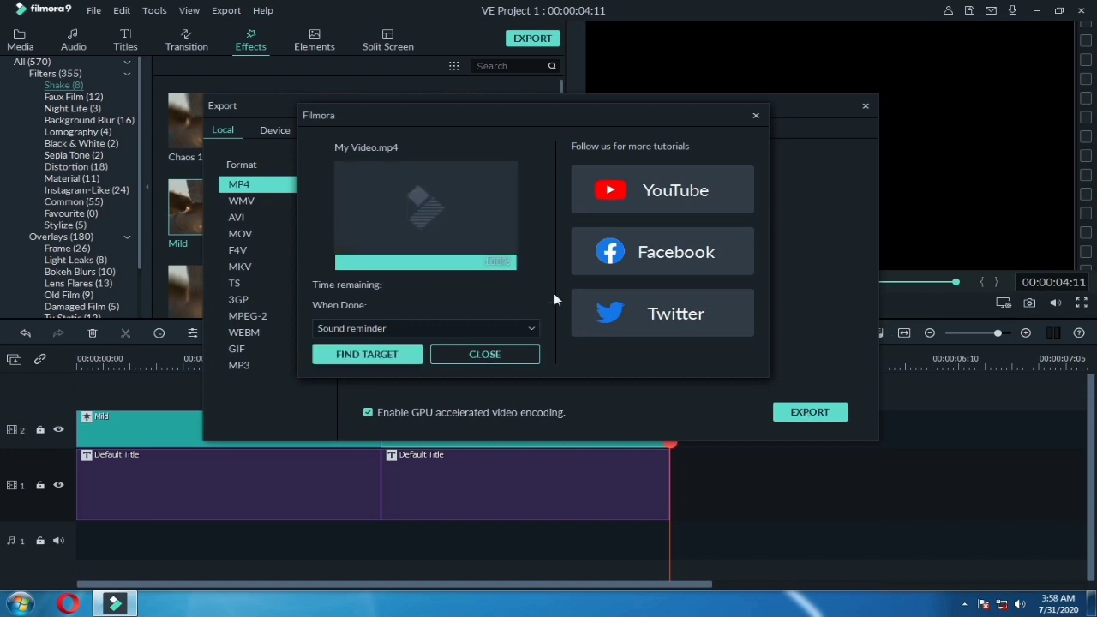
- Locate the exported My Video file on disk, play it in VLC to check the animation, and close the player
click(362, 355)
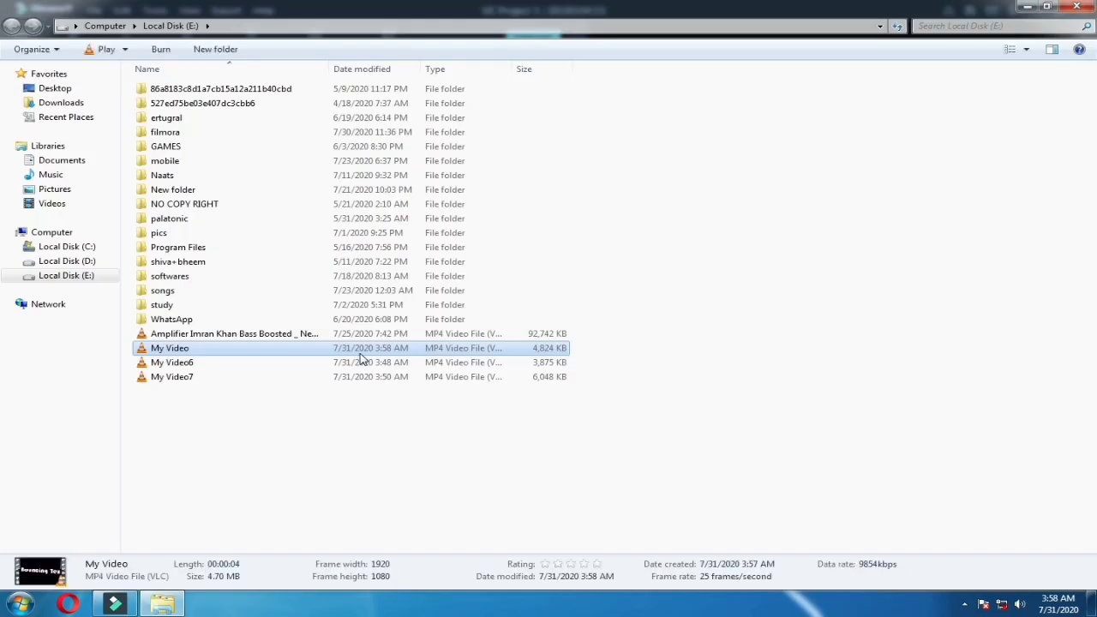
double_click(192, 348)
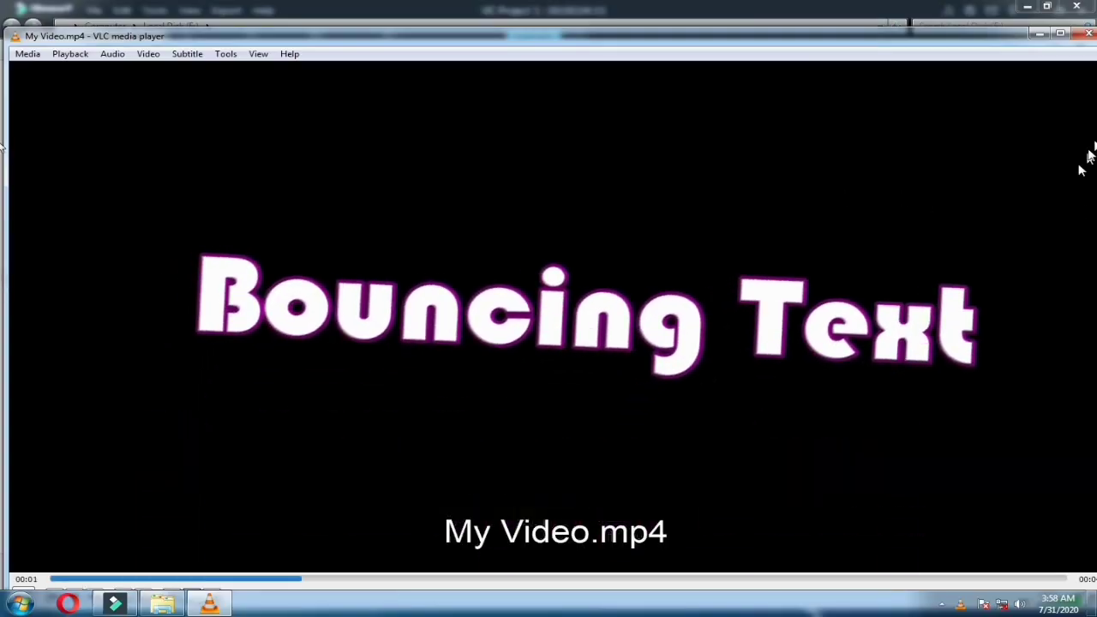
click(1089, 37)
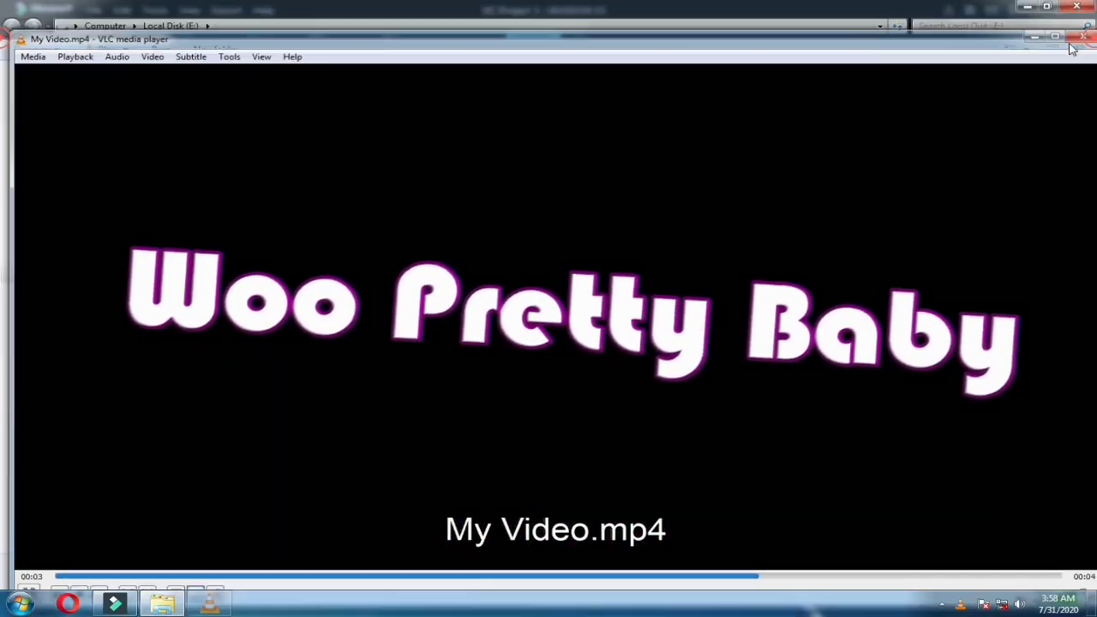
- Return to Filmora, close the export dialog, and delete all title and filter clips from the timeline
click(128, 605)
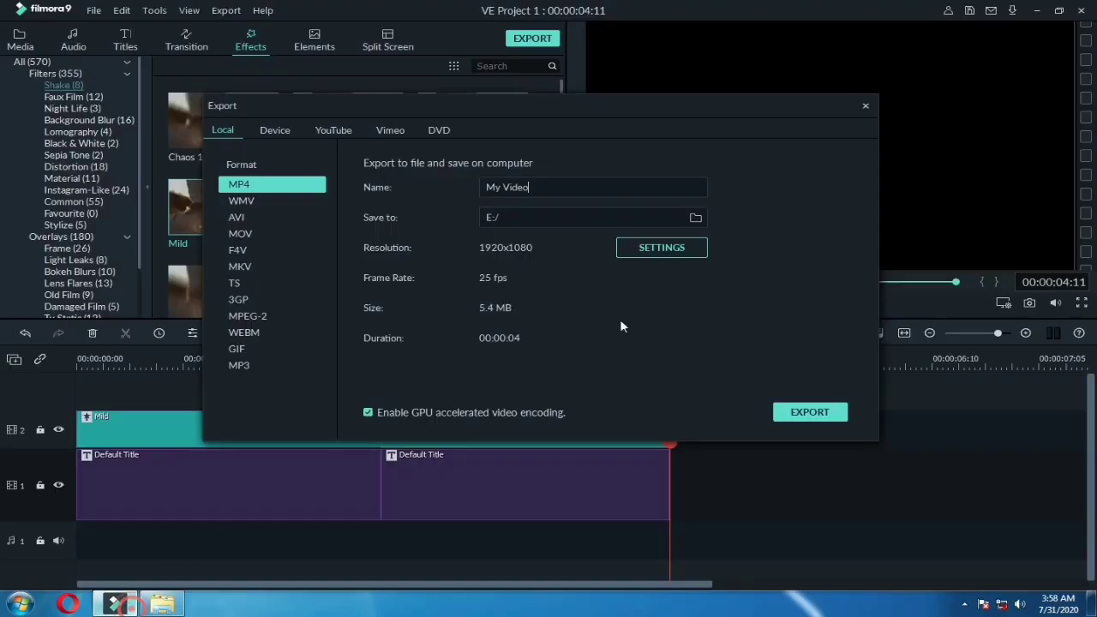
key(Escape)
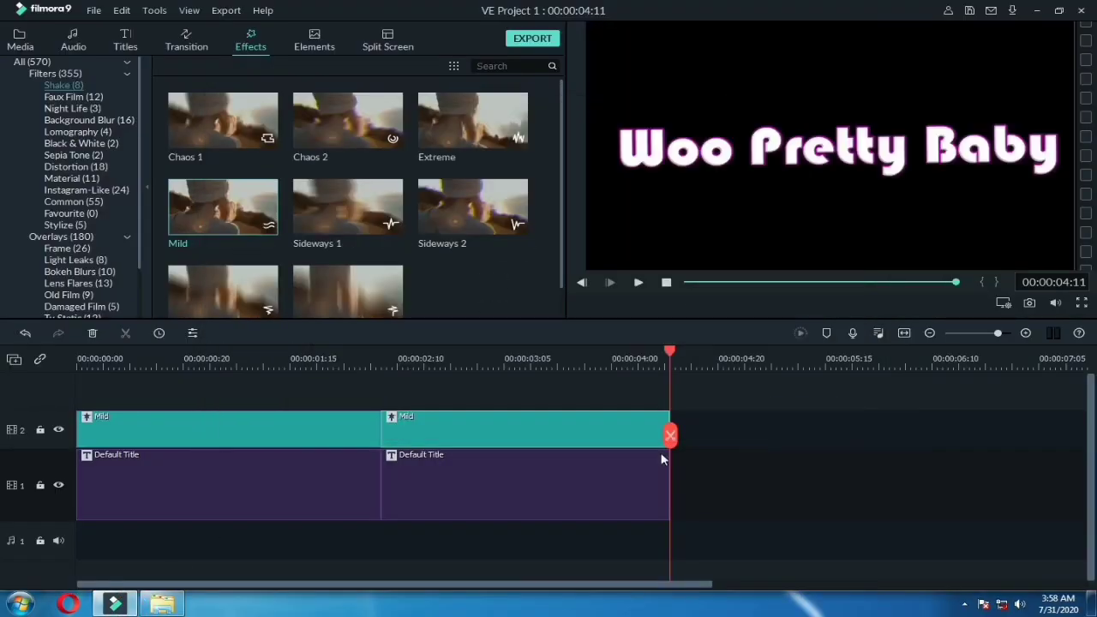
drag(791, 513, 148, 413)
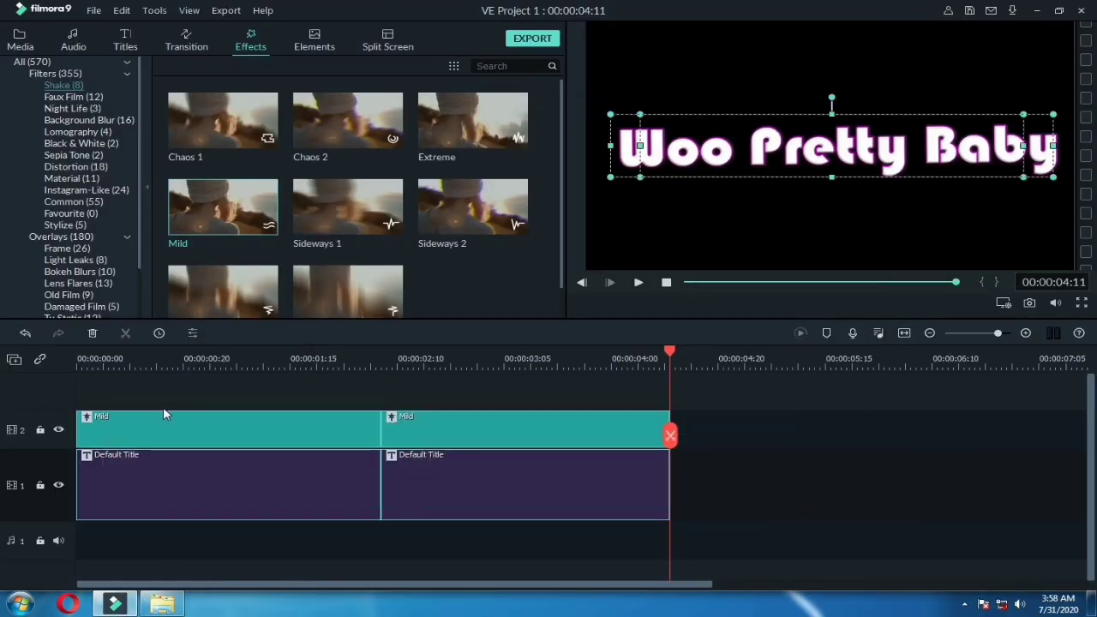
key(Delete)
- Import the exported My Video file from drive E: into the project media
click(21, 38)
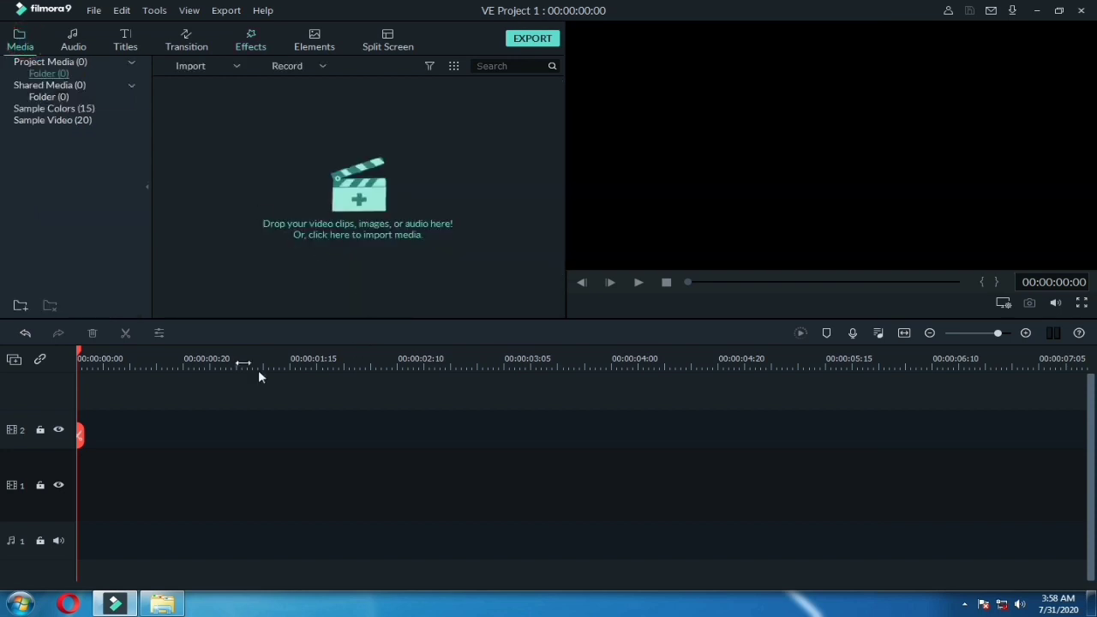
click(163, 604)
drag(157, 356, 246, 198)
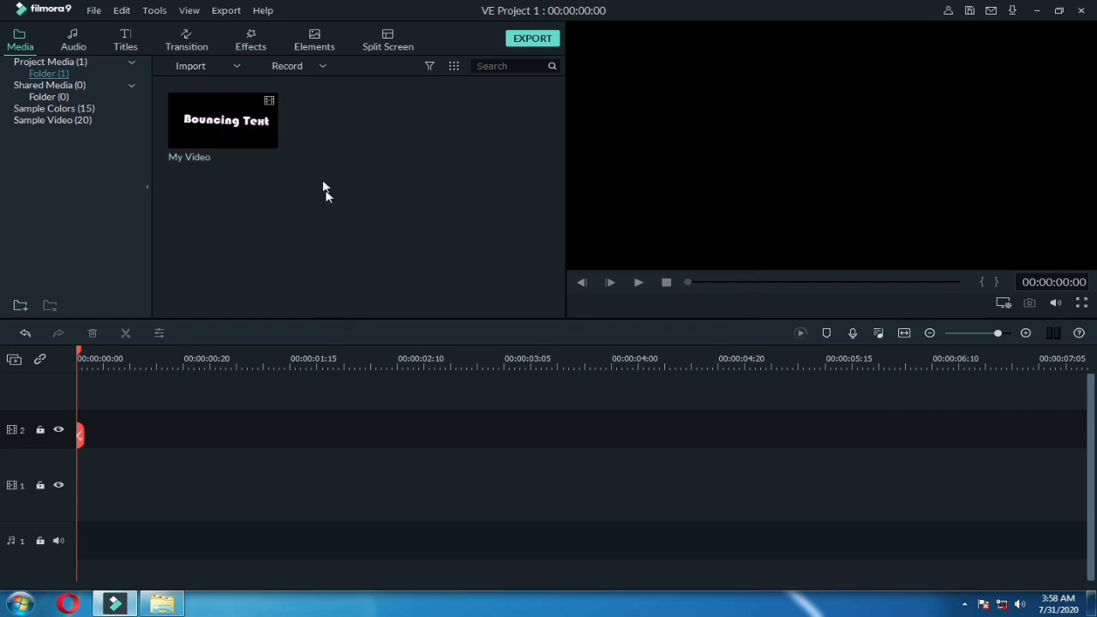
- Import the "People - 29690 (1)" clip from the filmora folder into the project media
right_click(373, 153)
click(422, 157)
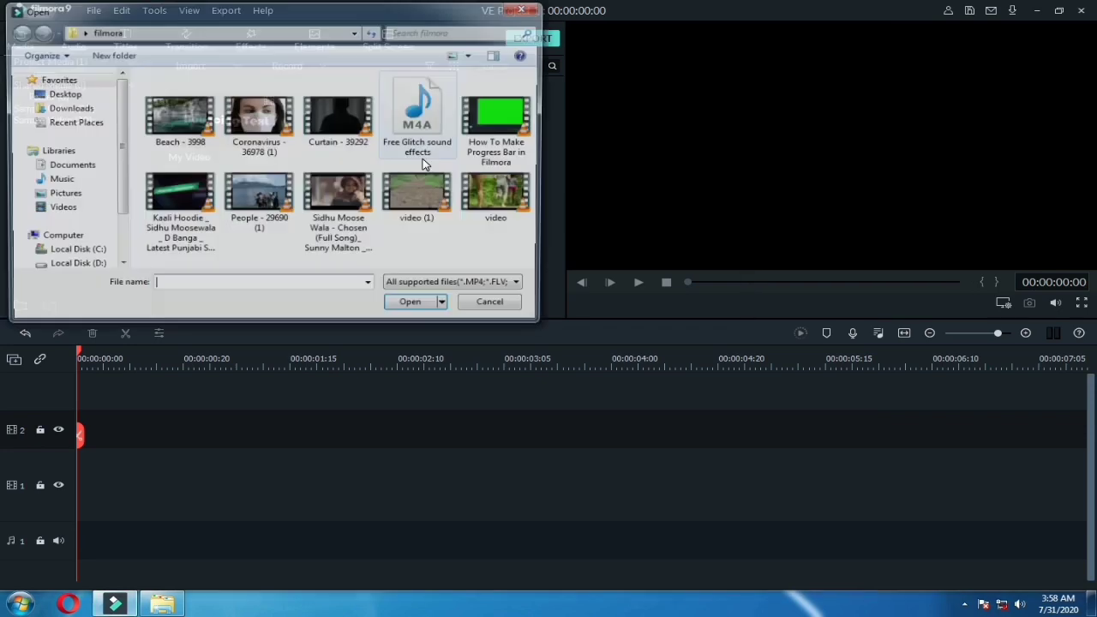
click(254, 194)
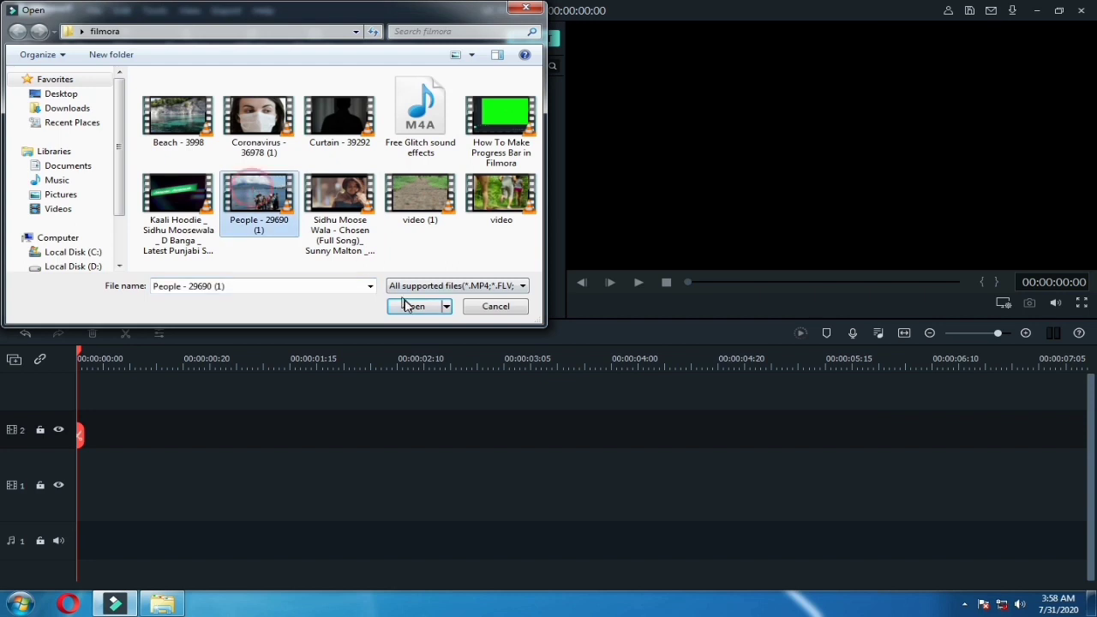
click(413, 306)
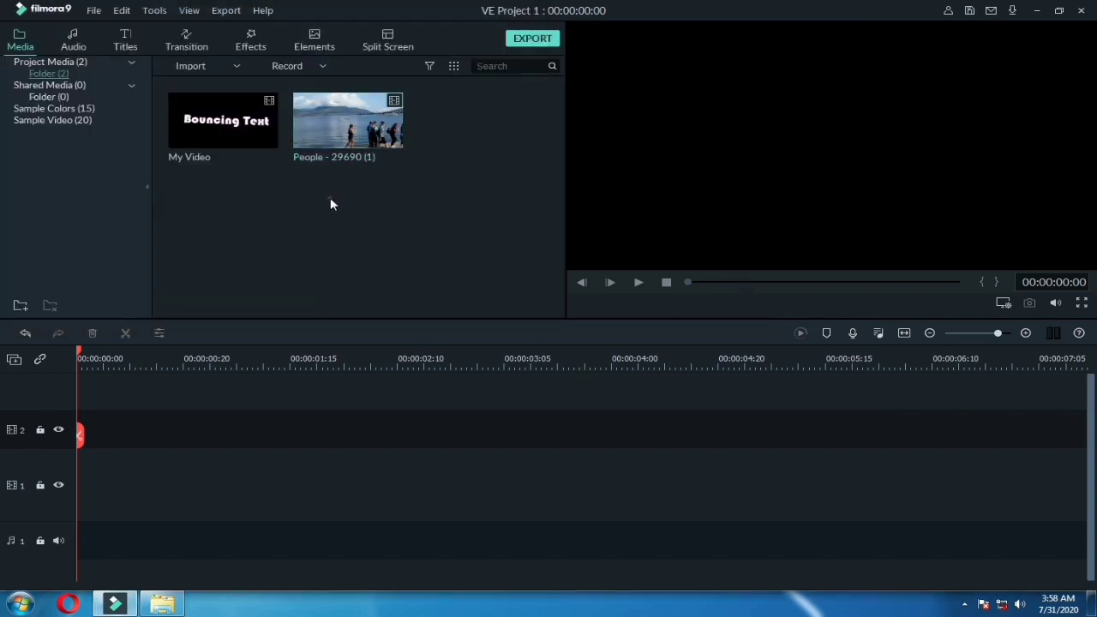
- Place the "People - 29690 (1)" clip at the start of video track 1, matching the project settings to 1920 x 1080 30fps
drag(349, 301, 83, 476)
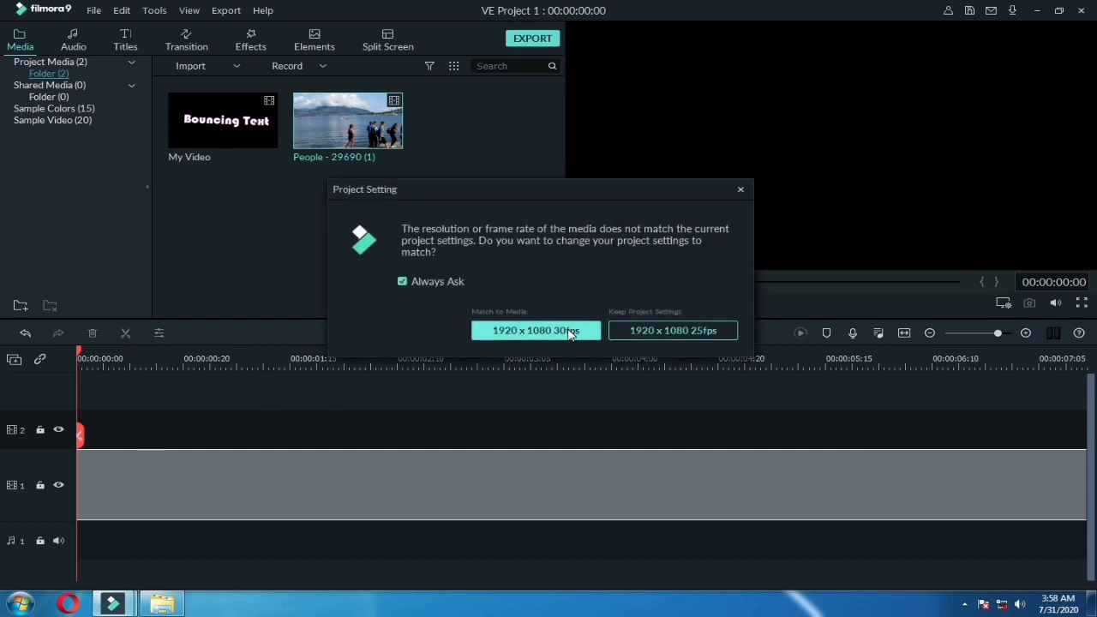
click(536, 331)
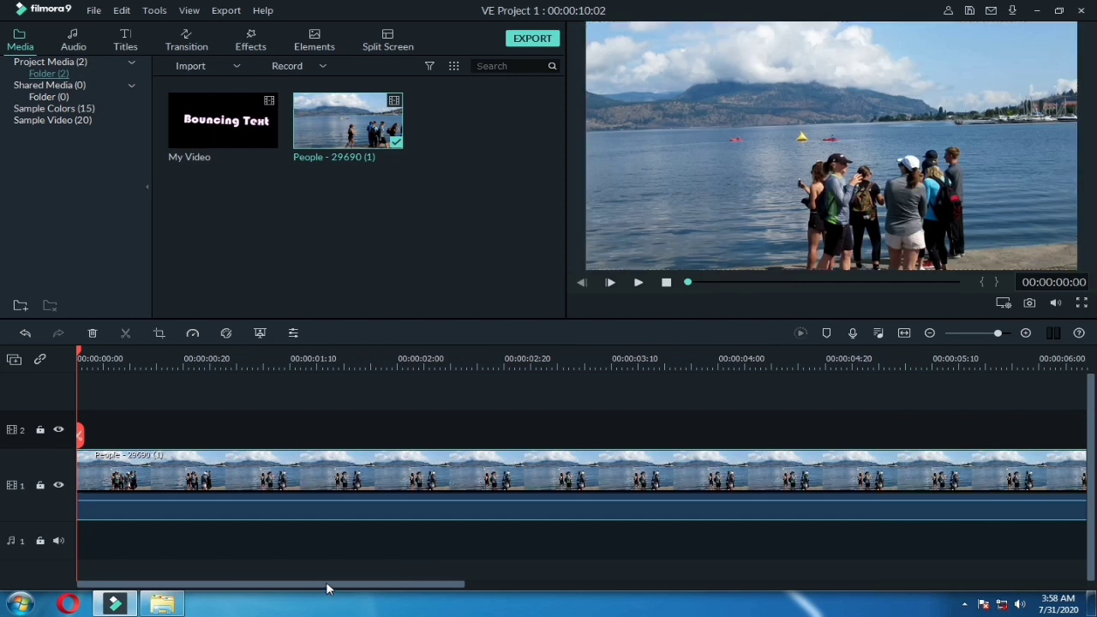
- Trim the end of the "People - 29690 (1)" clip on video track 1 to 00:00:06:25
drag(326, 589, 696, 595)
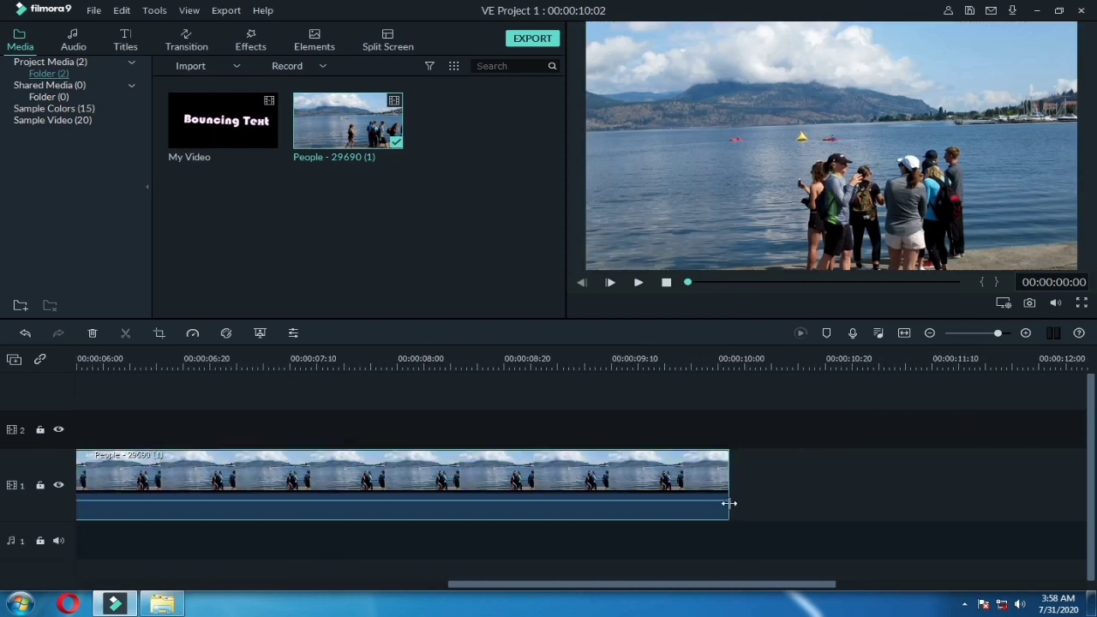
drag(727, 492, 210, 492)
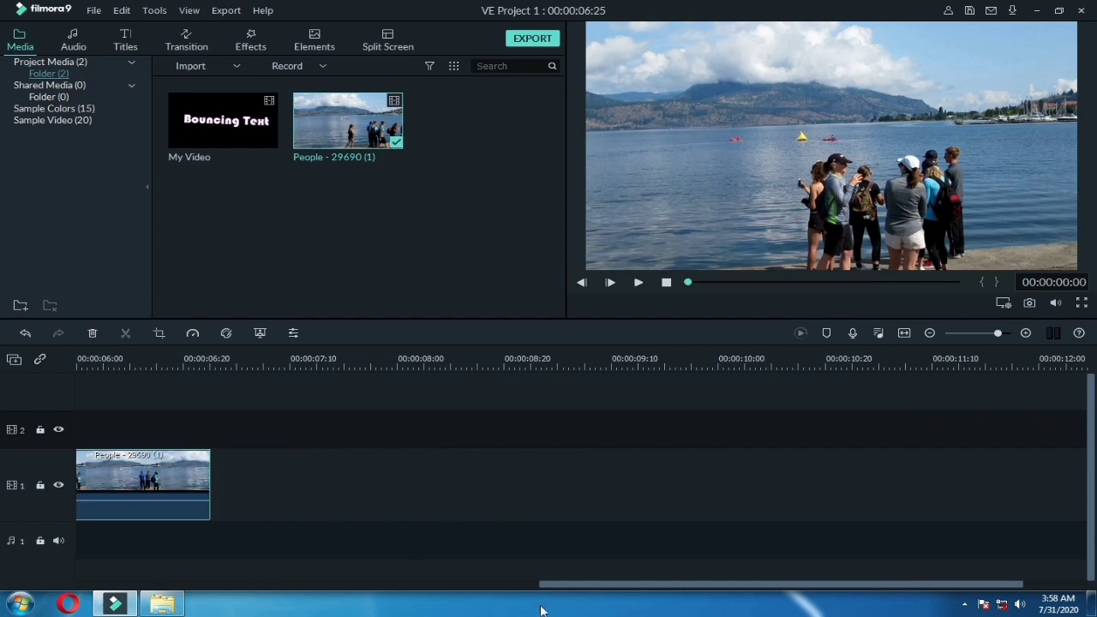
drag(587, 586, 101, 588)
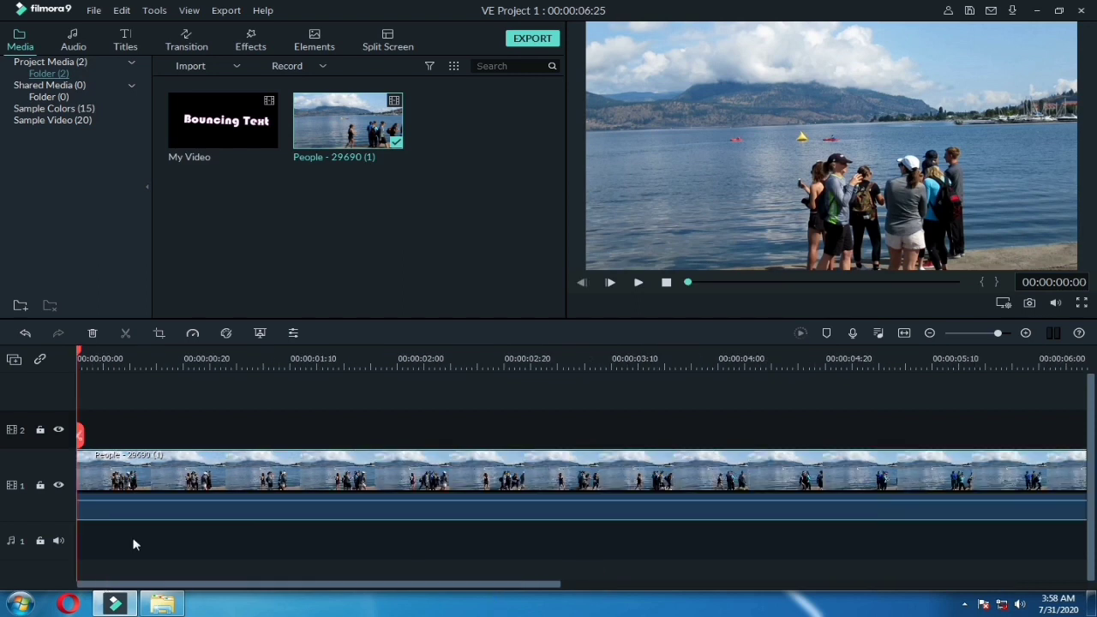
- Place My Video at the start of video track 2 and trim the People clip's end to match it at 00:00:04:13
drag(151, 408, 94, 427)
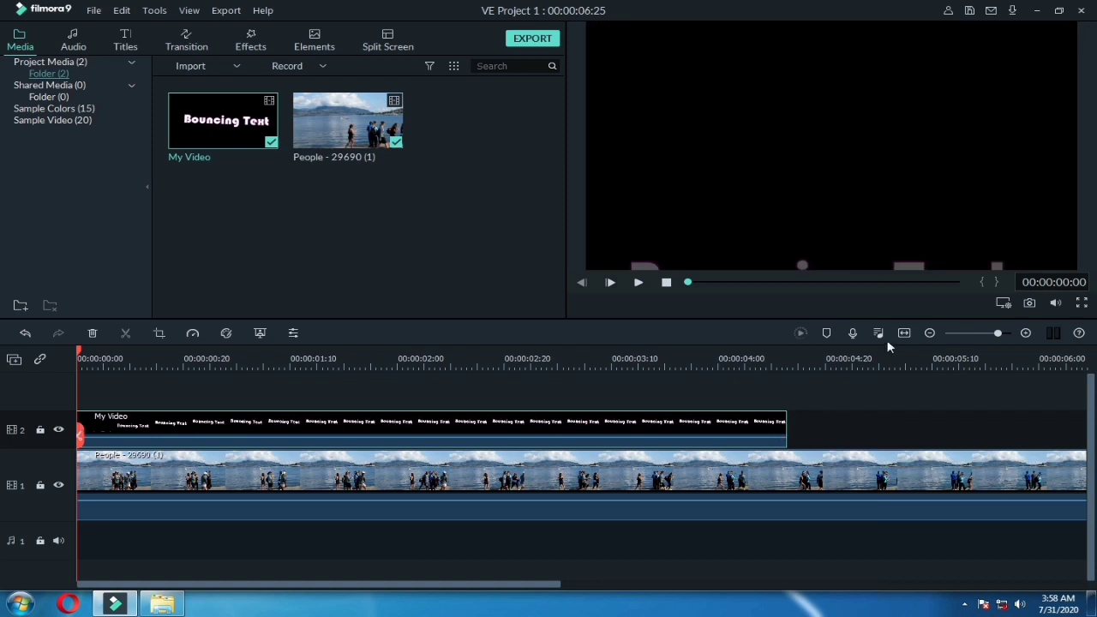
click(903, 335)
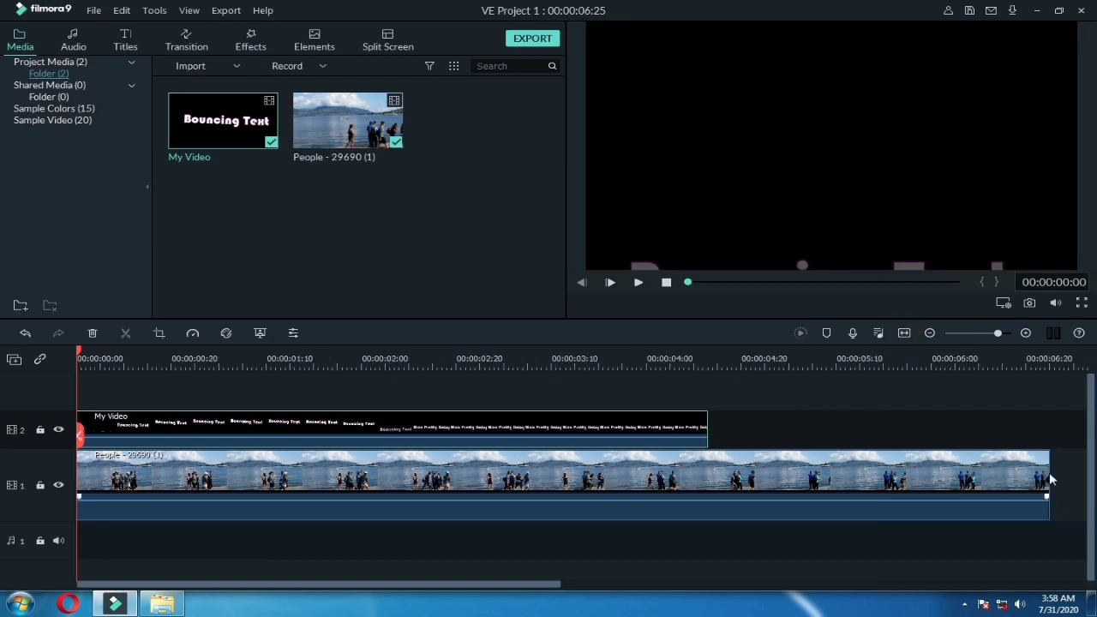
drag(1049, 477, 708, 471)
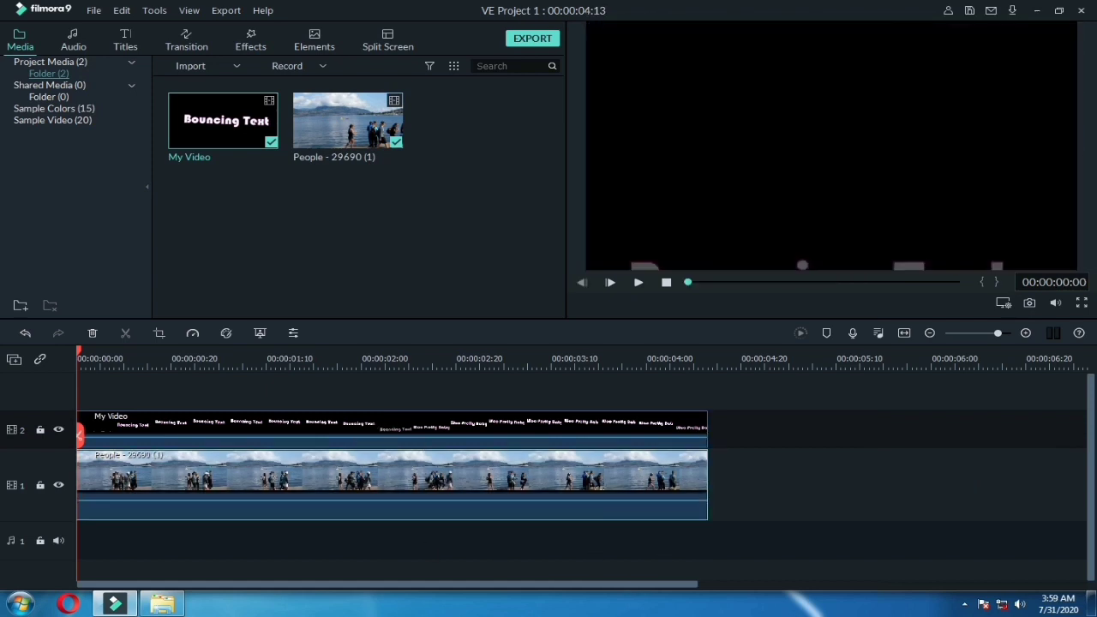
- Enable Chroma Key on the My Video clip, sample its black background as the key colour, and play back the composite
double_click(183, 430)
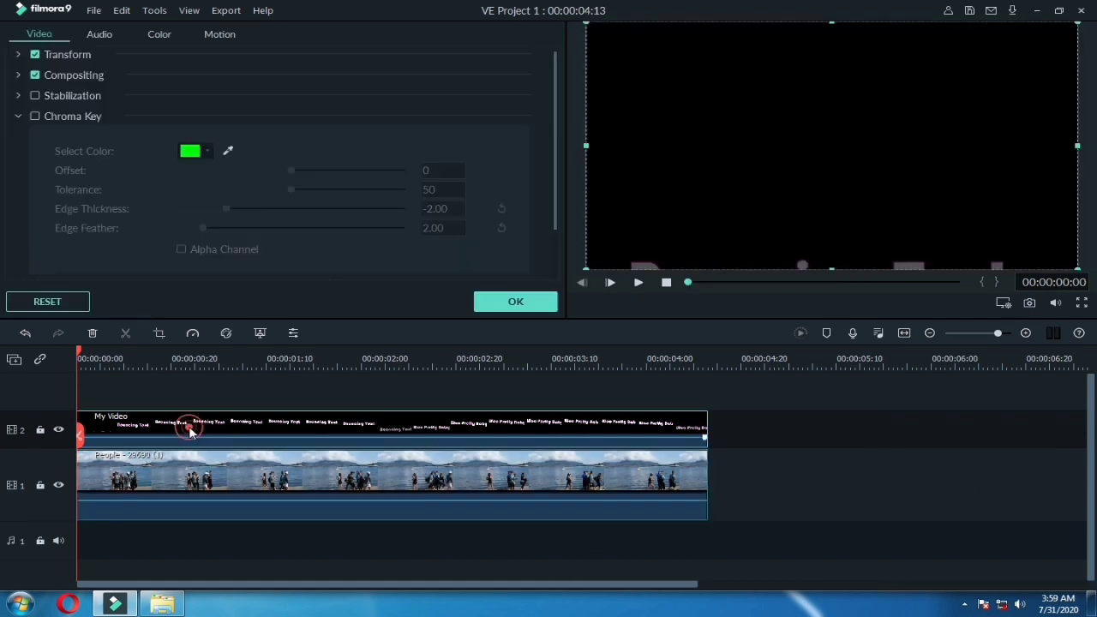
click(35, 117)
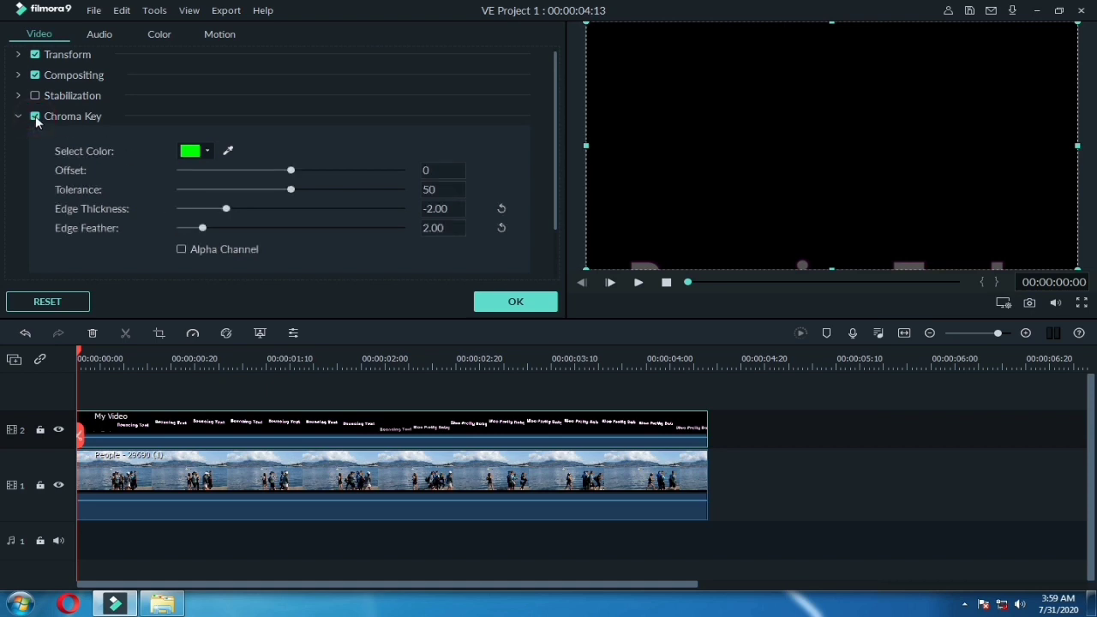
click(229, 152)
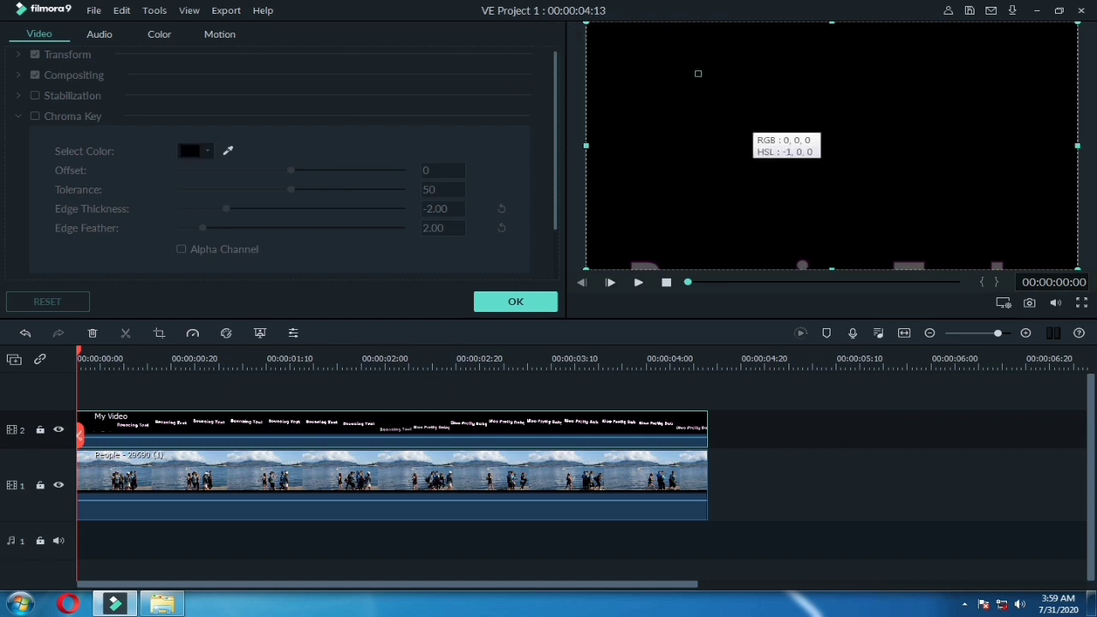
click(751, 121)
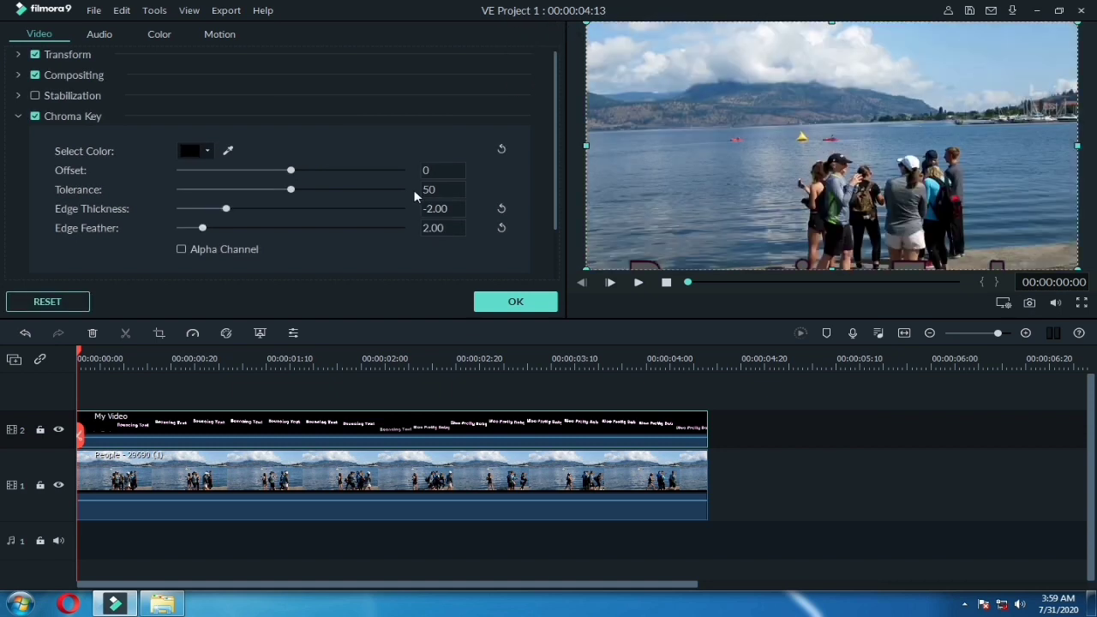
click(519, 301)
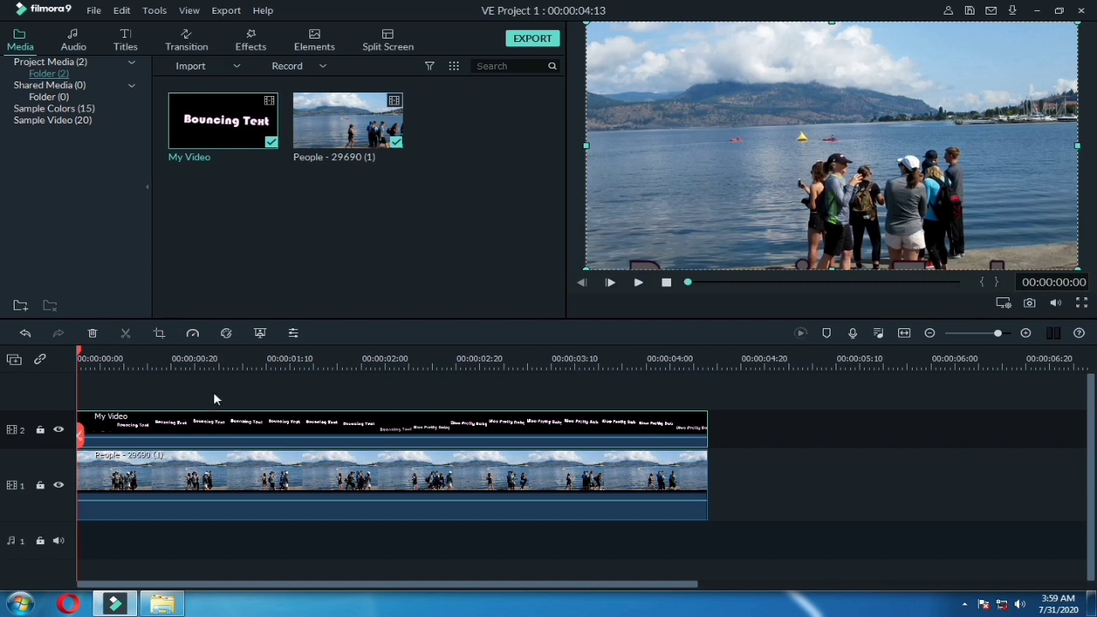
key(space)
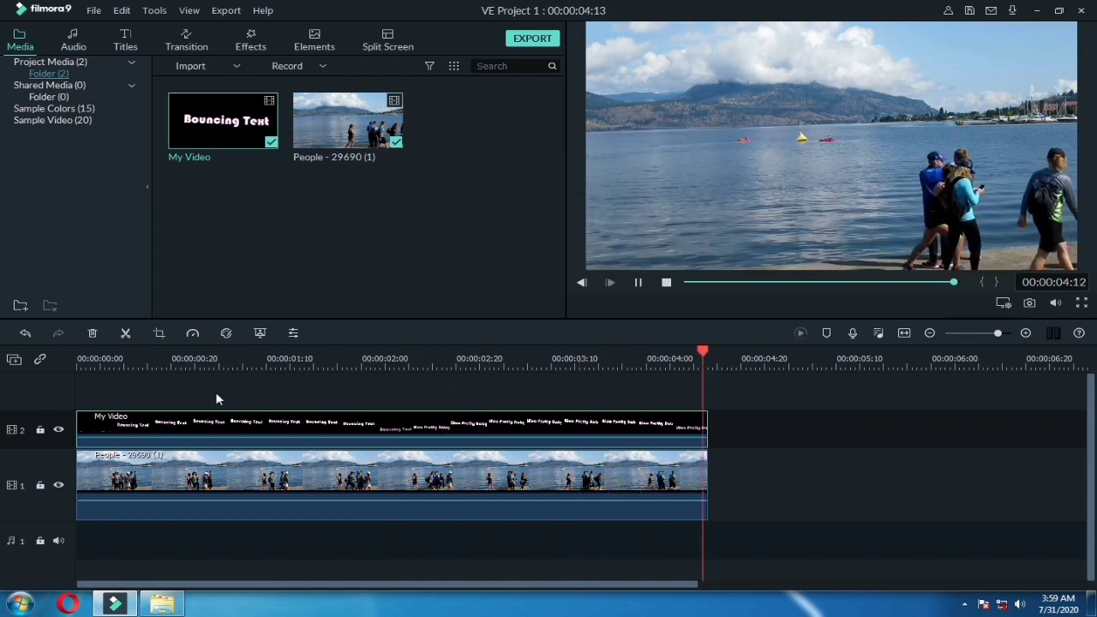
key(space)
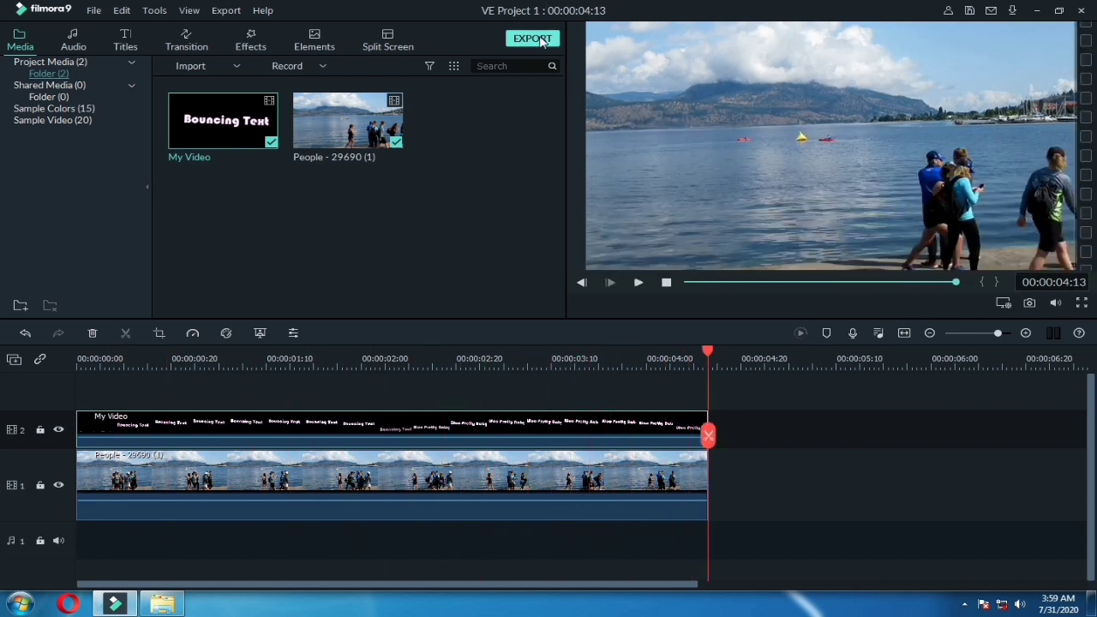
- Export the combined timeline as an MP4 video, dismissing the offline connection notice
click(540, 41)
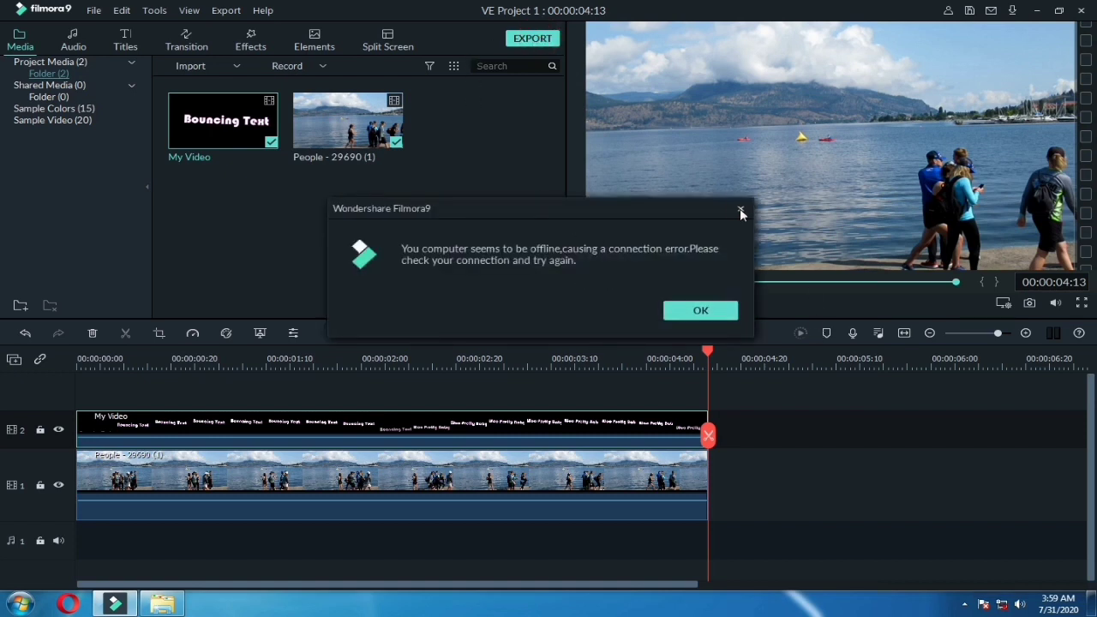
click(700, 310)
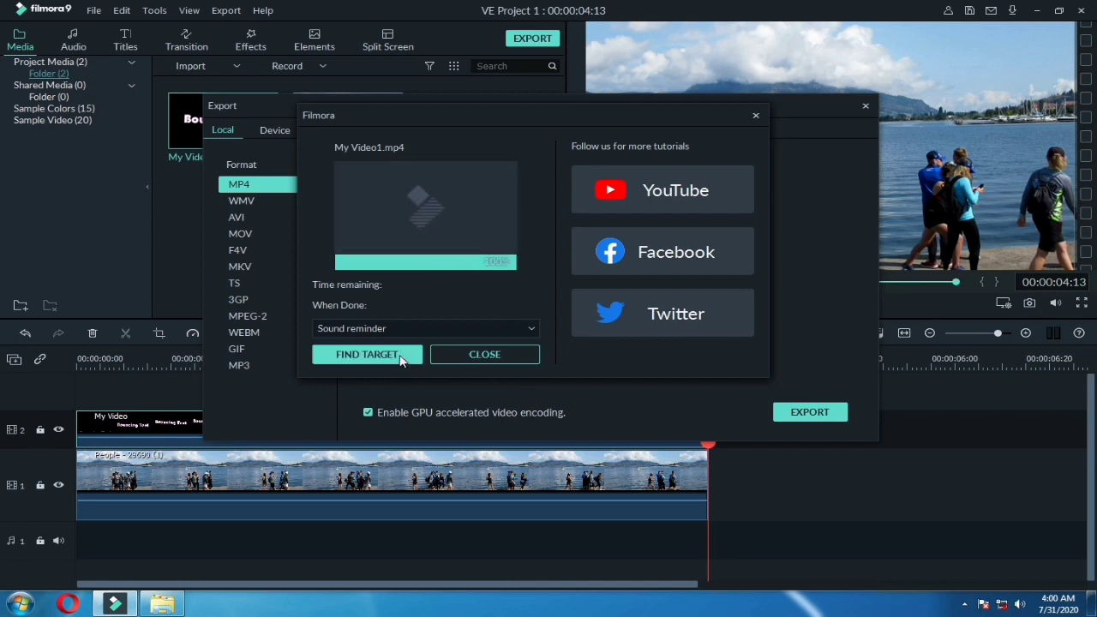
- Locate the exported My Video1 file on drive E and play it in VLC media player
click(401, 354)
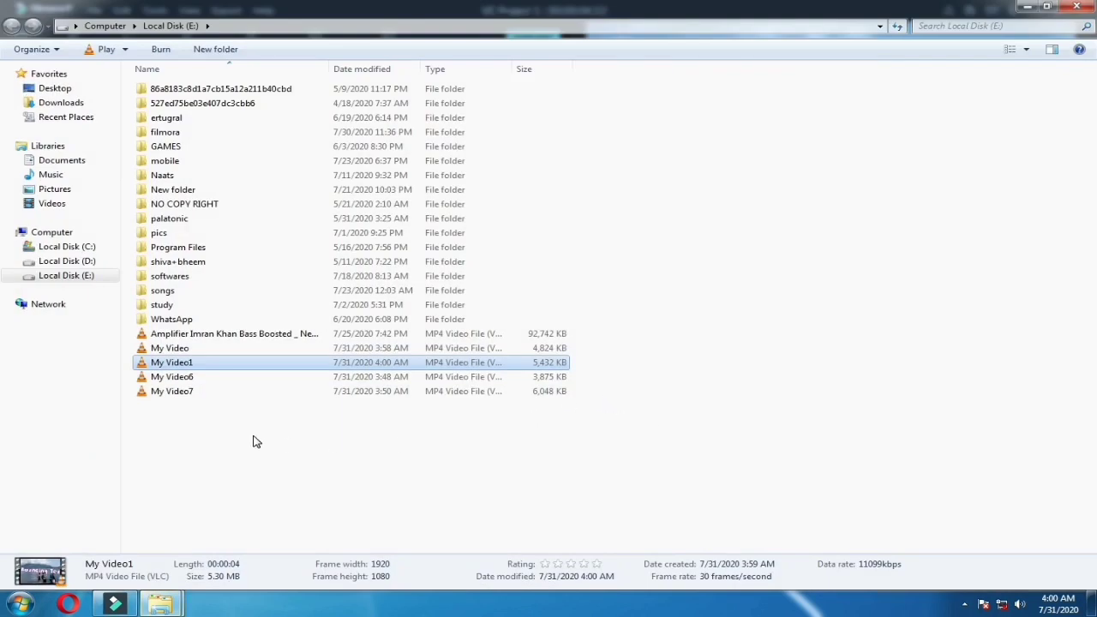
click(254, 442)
double_click(199, 363)
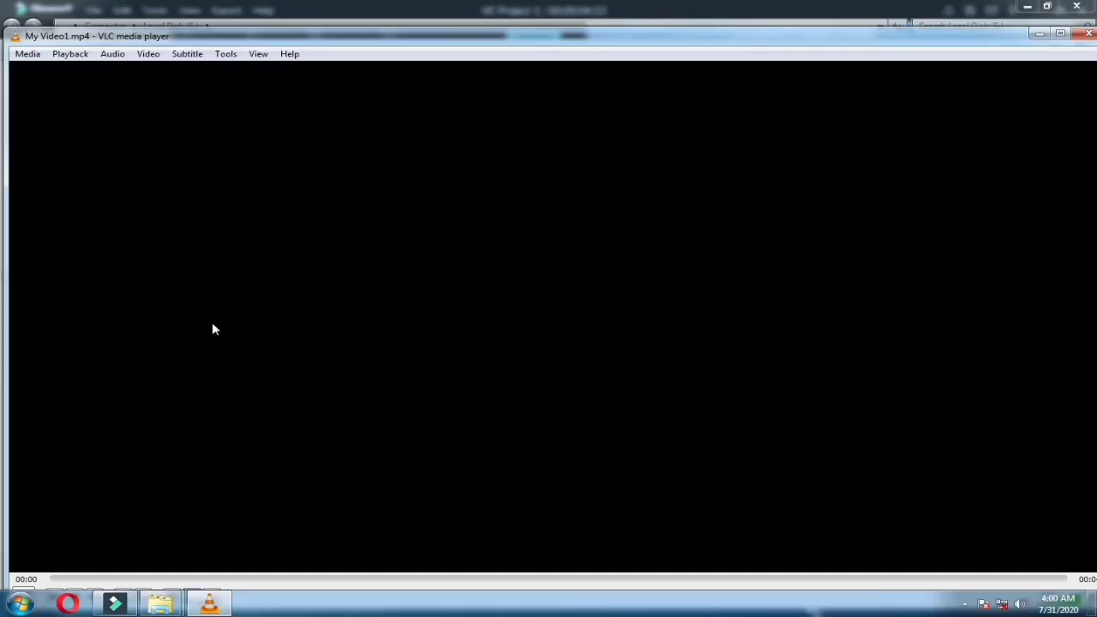